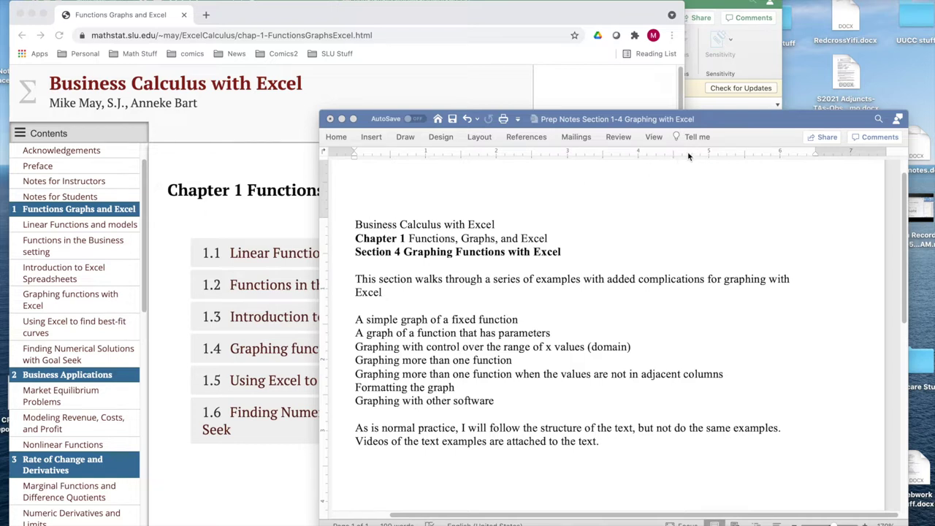
Open section 1.4 Graphing functions with Excel in the online textbook and look over its introduction and examples
drag(798, 122, 343, 109)
click(497, 292)
click(351, 348)
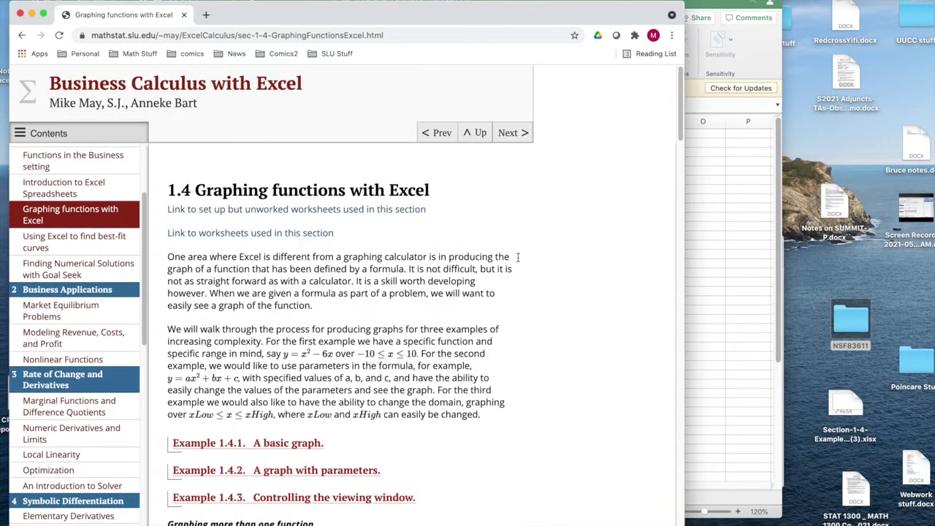
drag(681, 121, 679, 146)
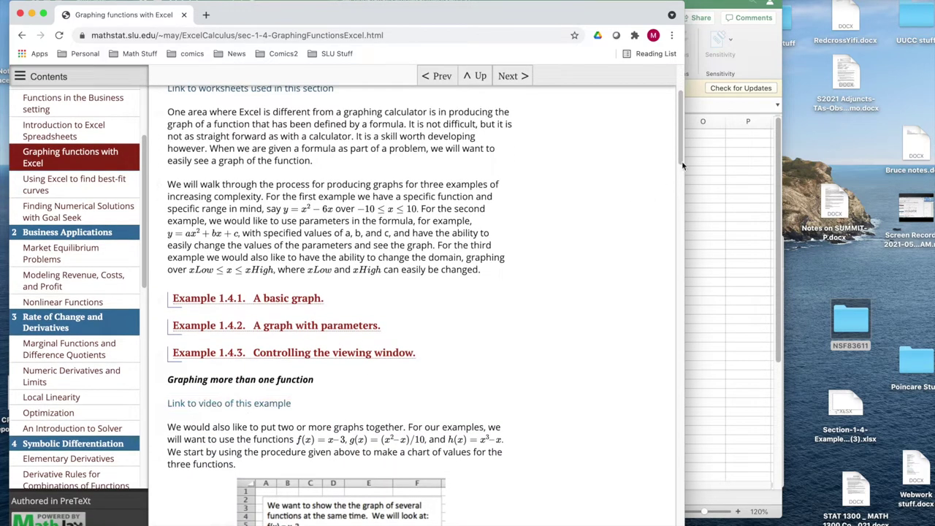
scroll(678, 146, up, 1)
drag(679, 146, 679, 118)
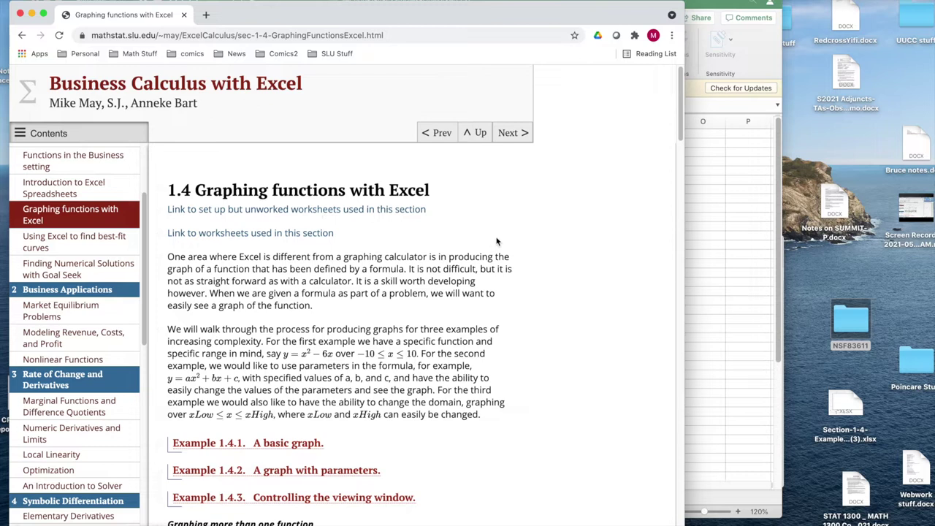
Switch to the Excel workbook and show the formulas on the Basic Graph sheet, checking B15 and the starting x values in A15 and A16
click(709, 216)
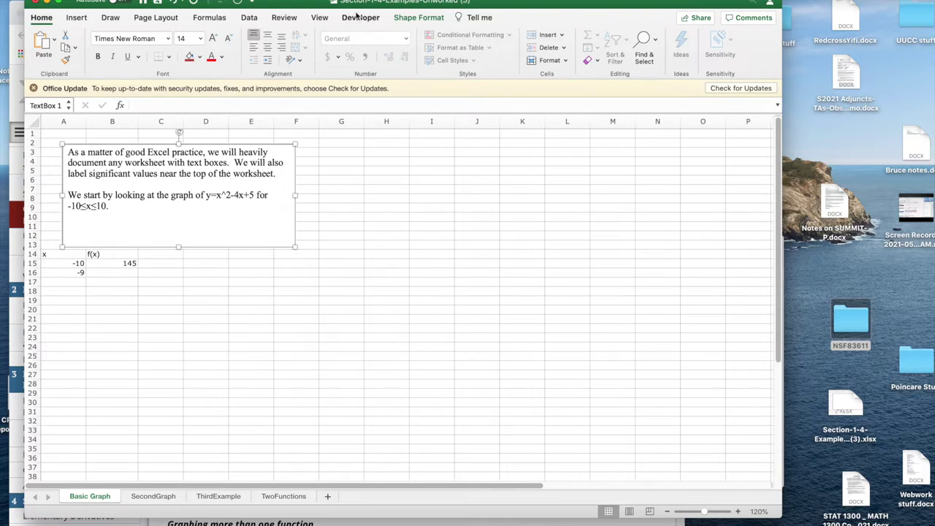
click(210, 18)
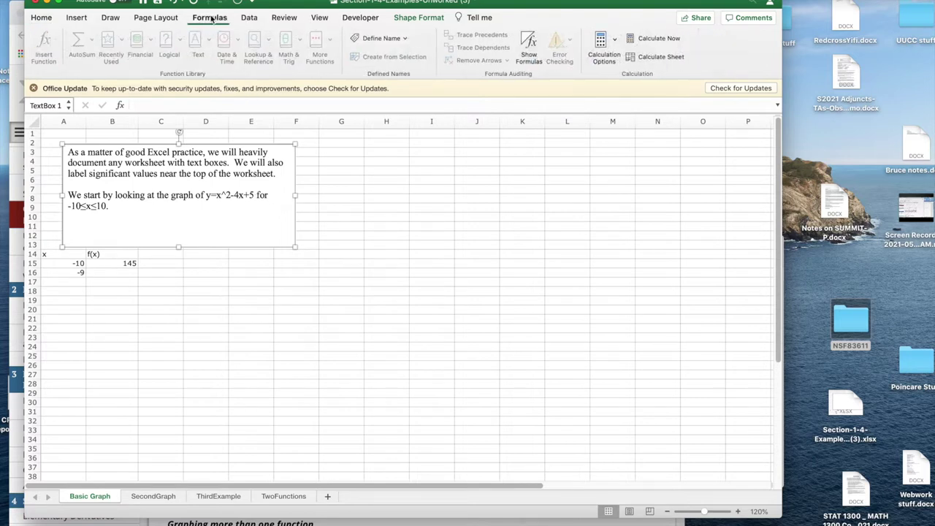
click(521, 45)
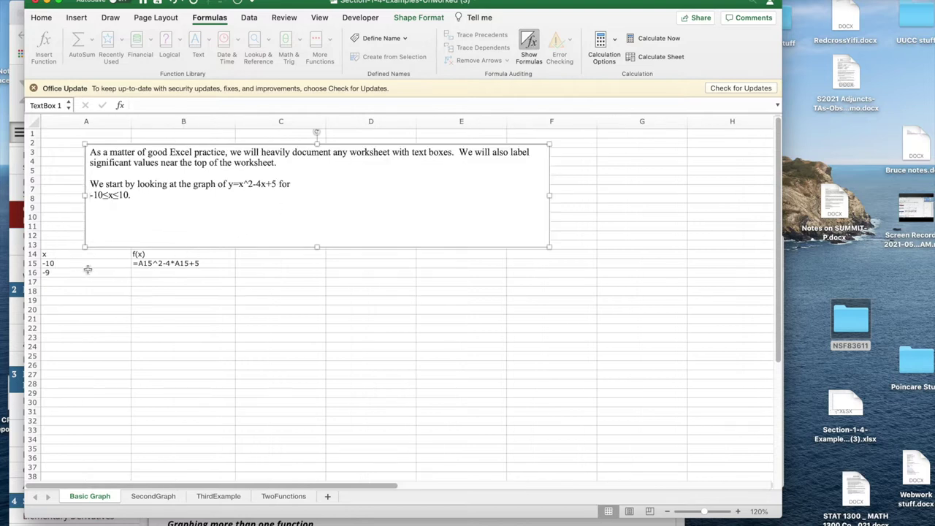
click(150, 263)
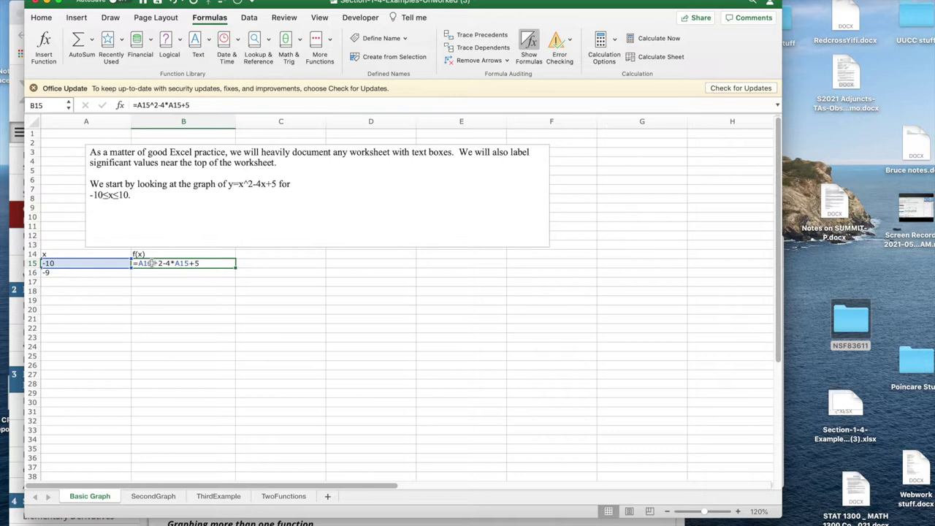
click(96, 264)
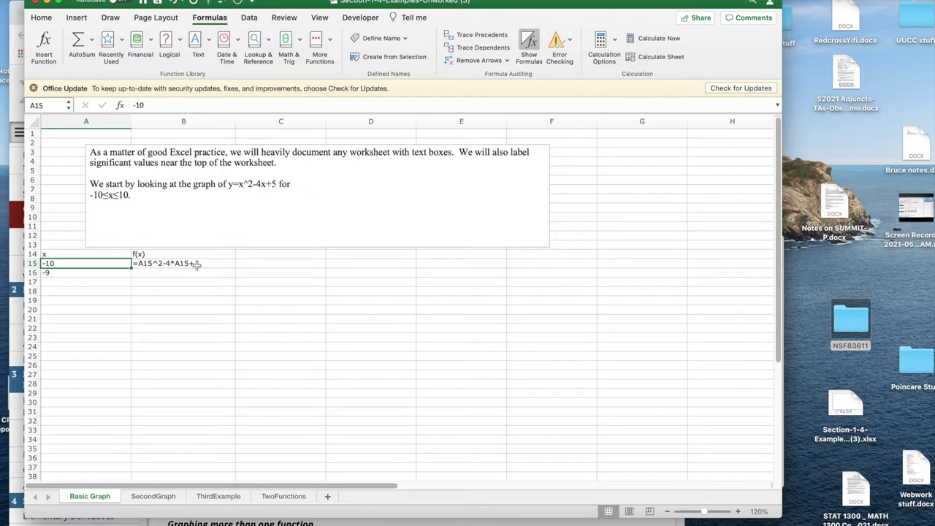
click(100, 272)
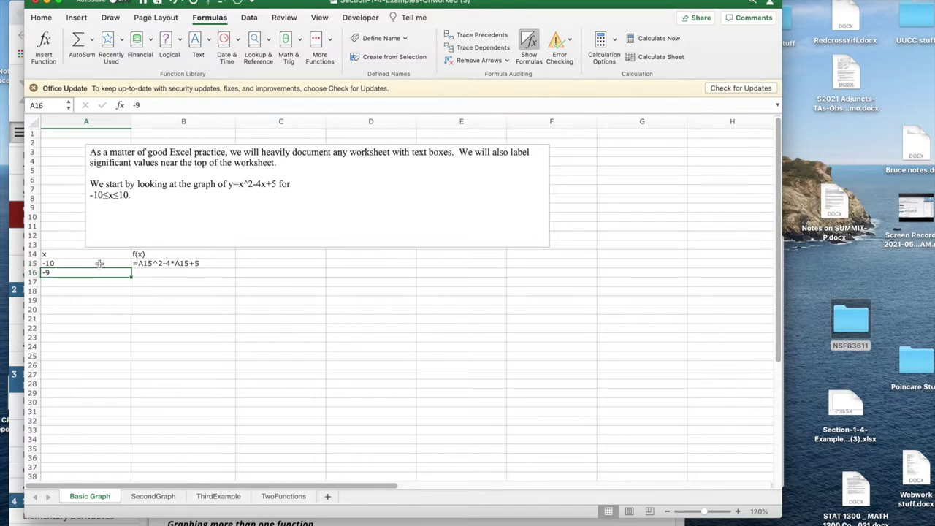
Extend the x series from A15:A16 down to 10 in A35 and fill the B15 formula down to B35
drag(117, 263, 117, 270)
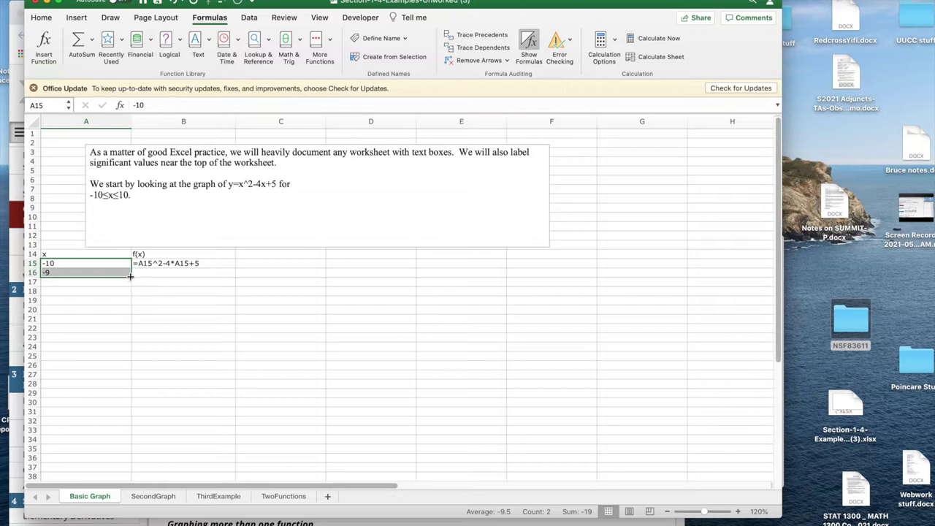
drag(130, 276, 95, 457)
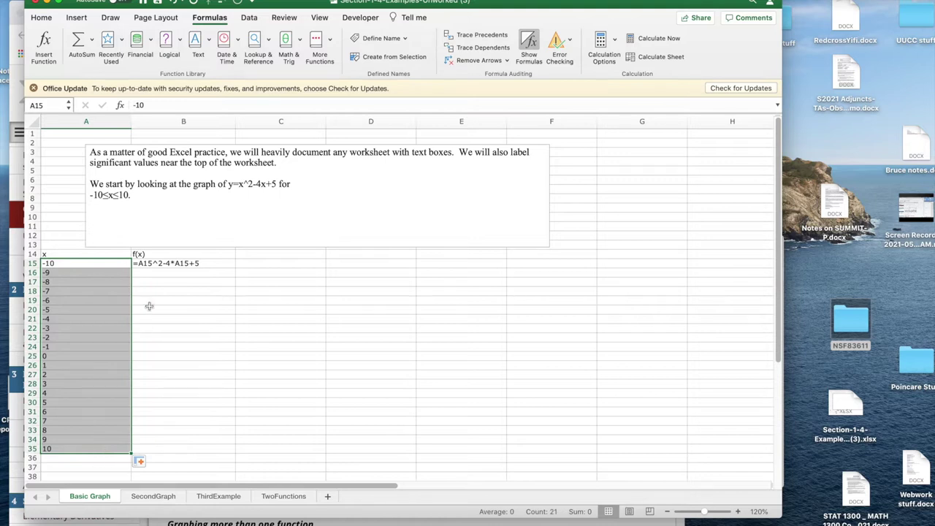
click(205, 265)
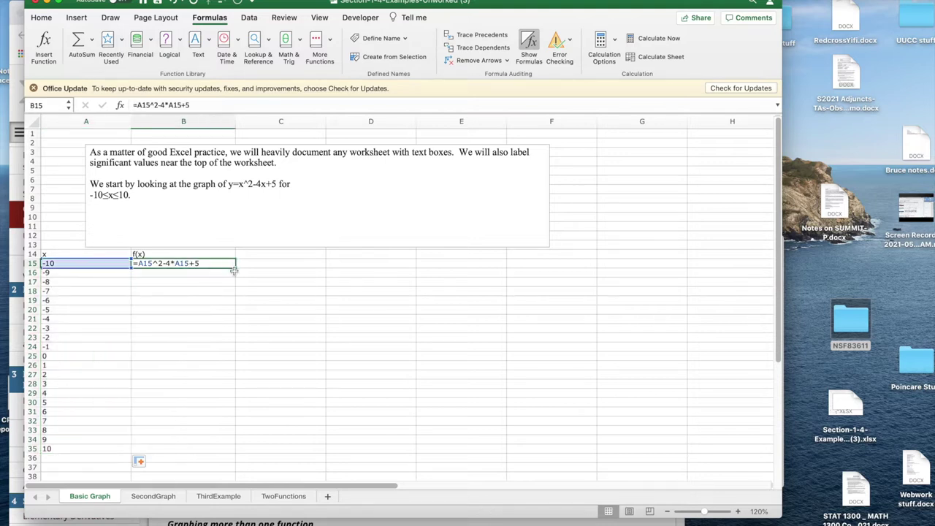
drag(236, 268, 202, 452)
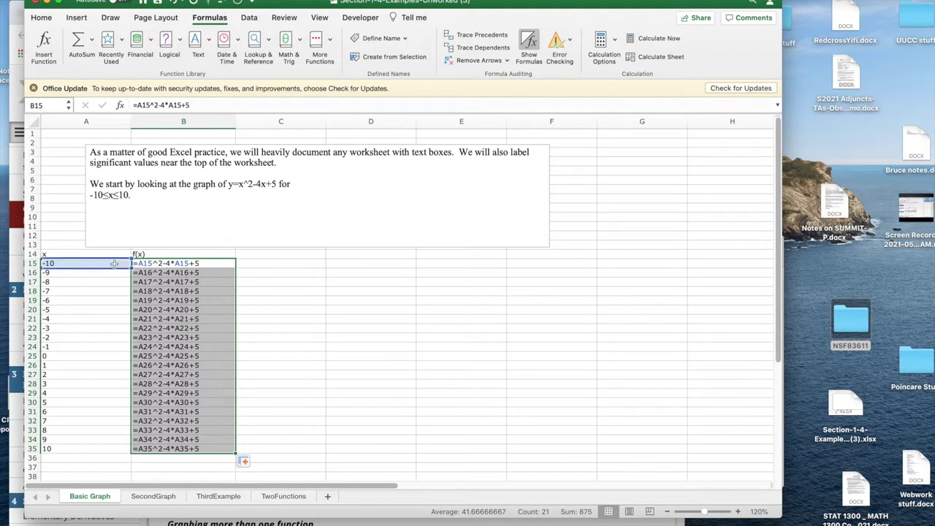
Check the cell references in the B15 and B16 formulas, and switch the sheet back to showing values
click(175, 264)
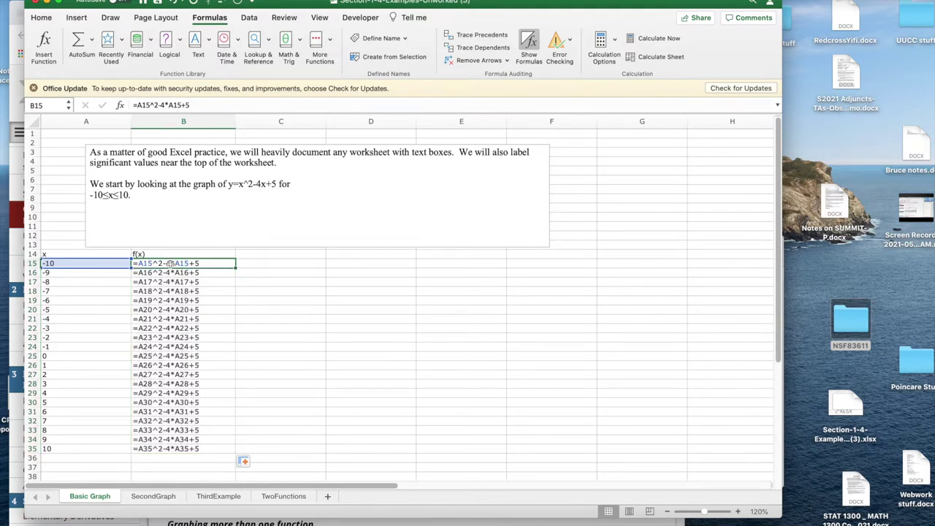
click(181, 272)
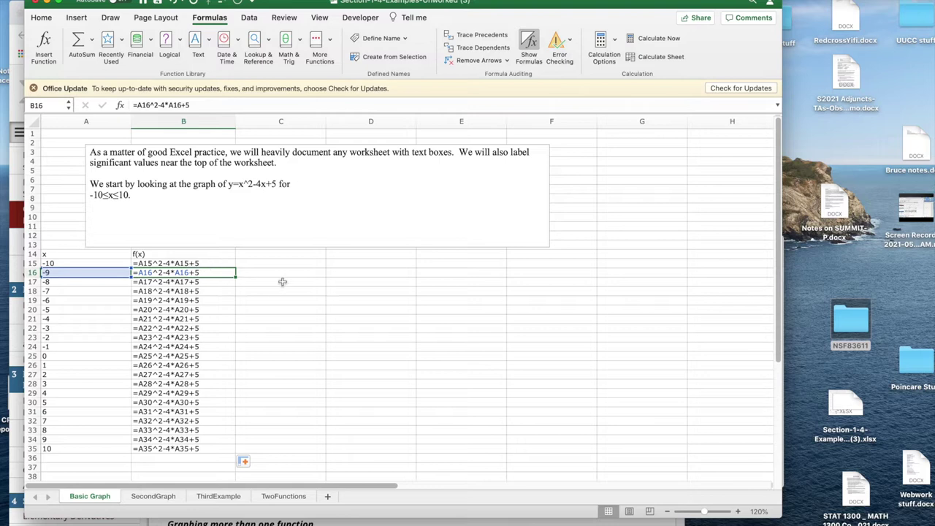
click(529, 44)
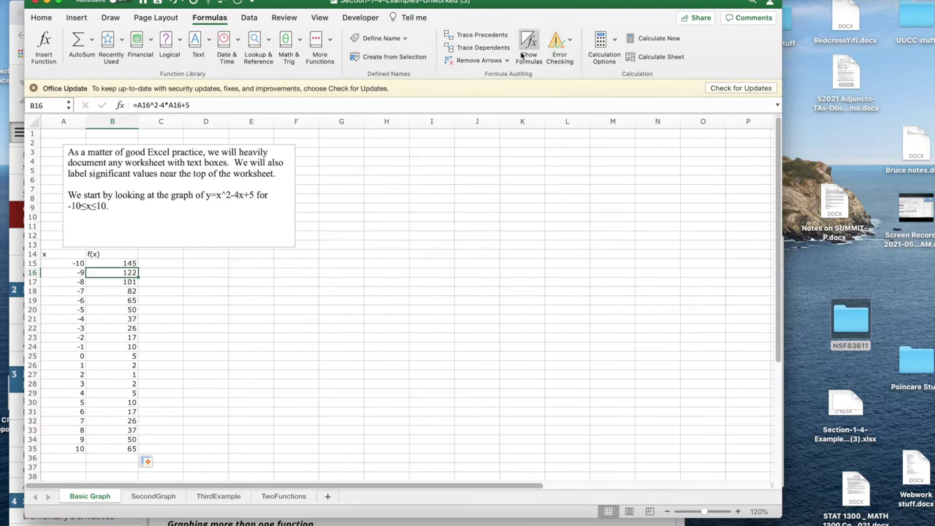
Insert a scatter chart with smooth lines and markers from A14:B35 and place it beside the table, below the text box
click(53, 255)
drag(53, 255, 107, 445)
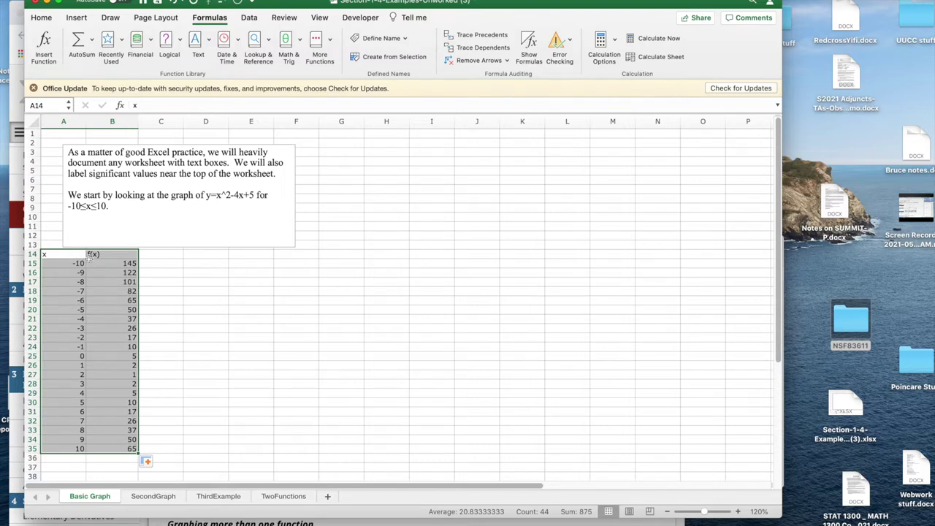
click(77, 17)
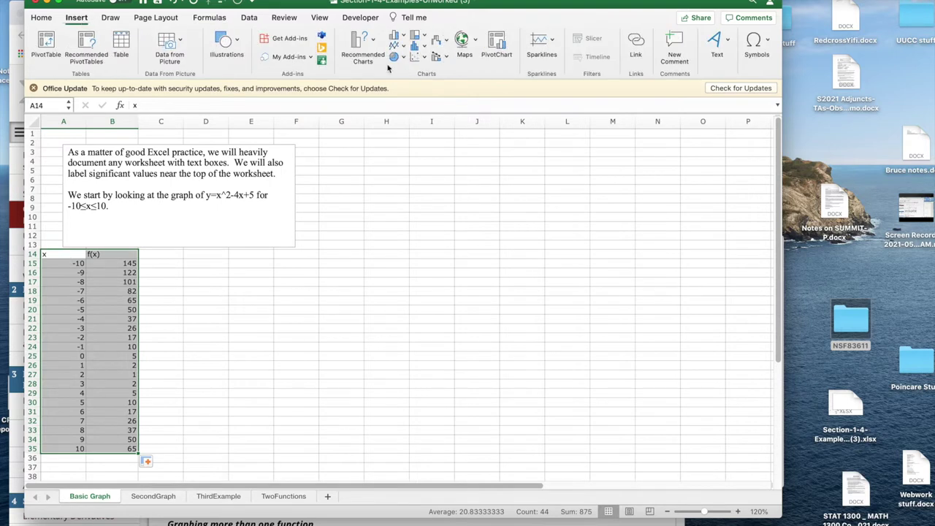
click(425, 61)
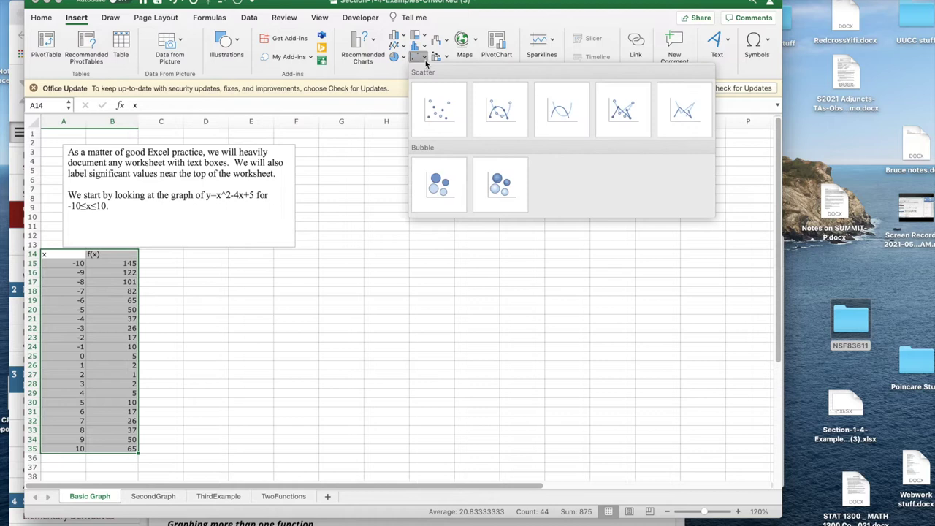
click(497, 105)
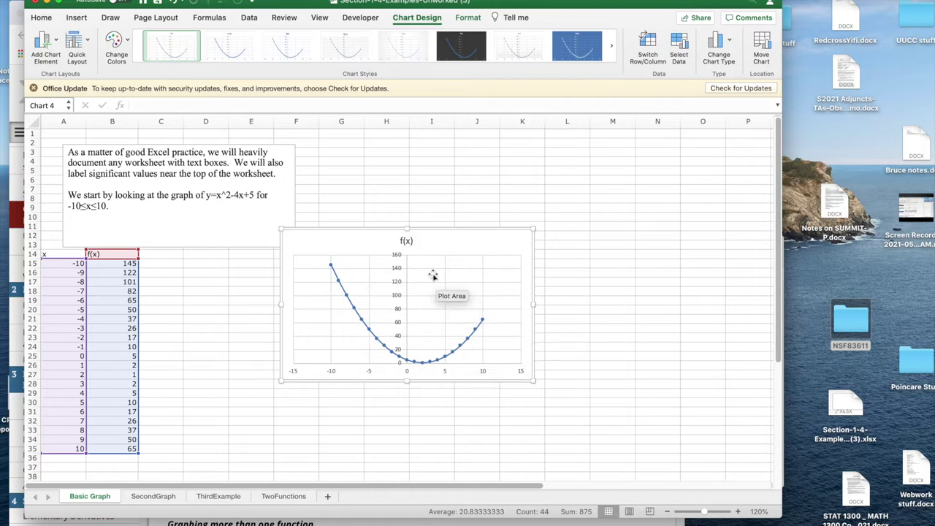
drag(460, 228, 406, 270)
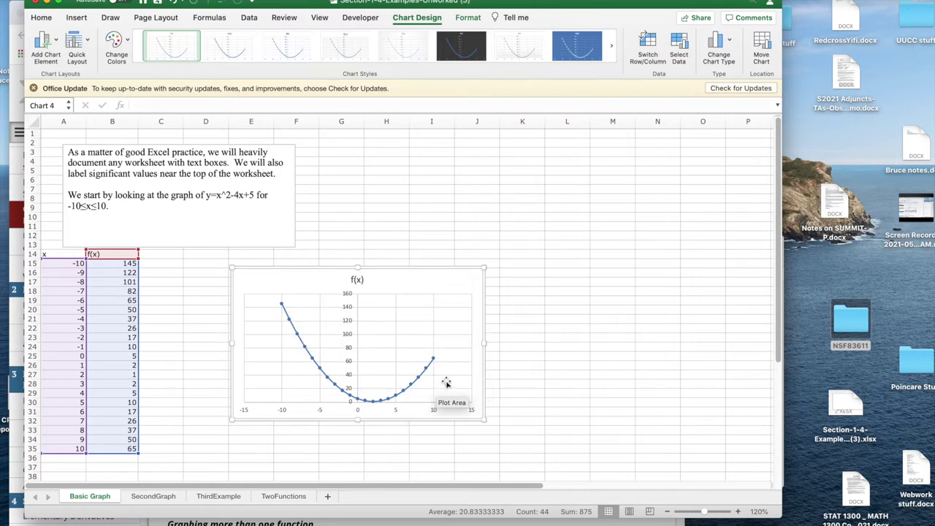
Go to the SecondGraph sheet and show its formulas instead of values
click(146, 497)
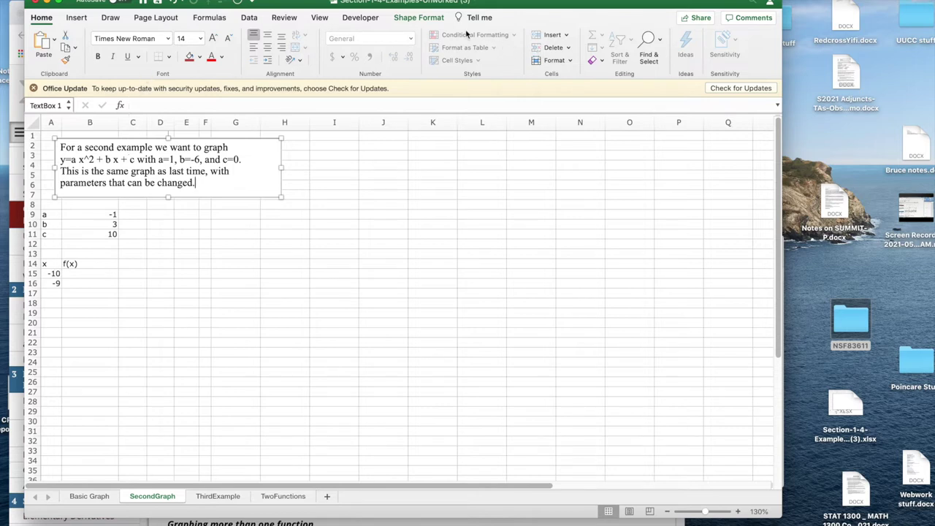
click(212, 17)
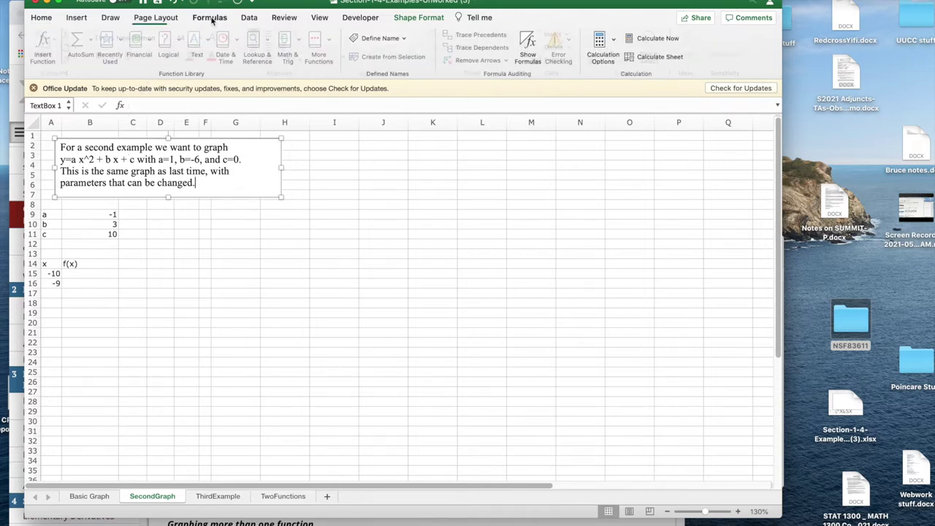
click(527, 42)
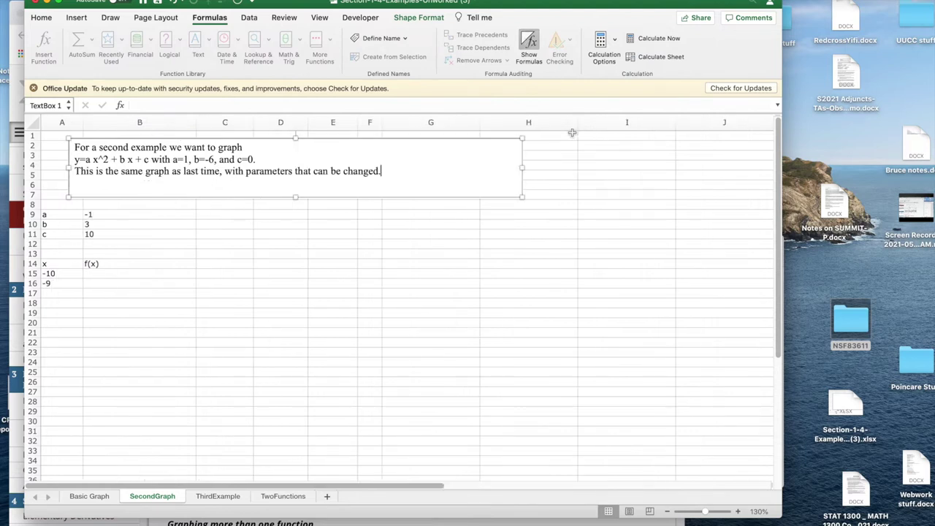
Enter the formula =B9*A15^2+B10*A15+B11 in B15, referencing parameters a, b and c and the x value
click(106, 273)
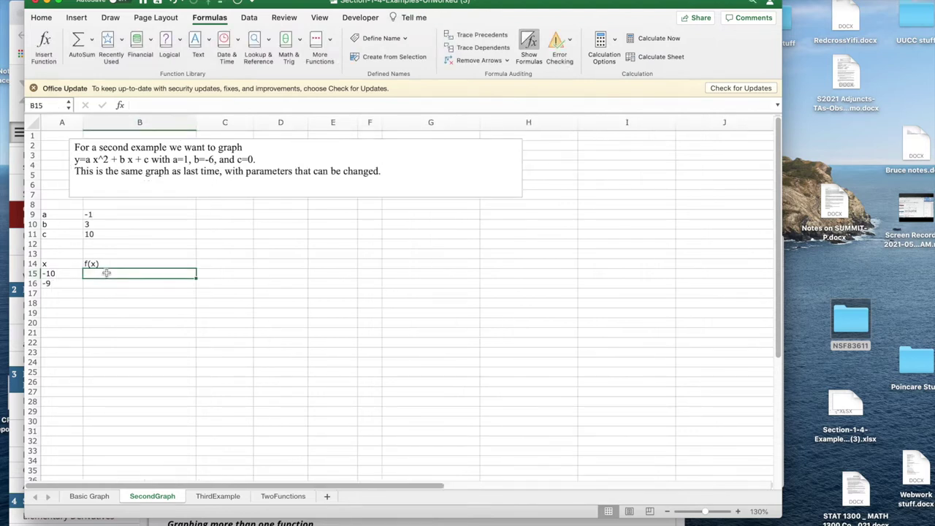
text(=)
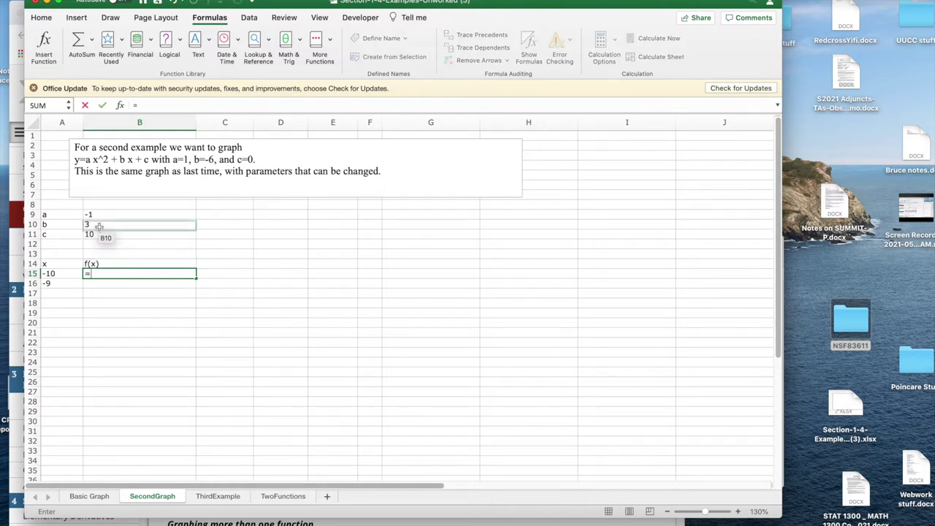
click(103, 216)
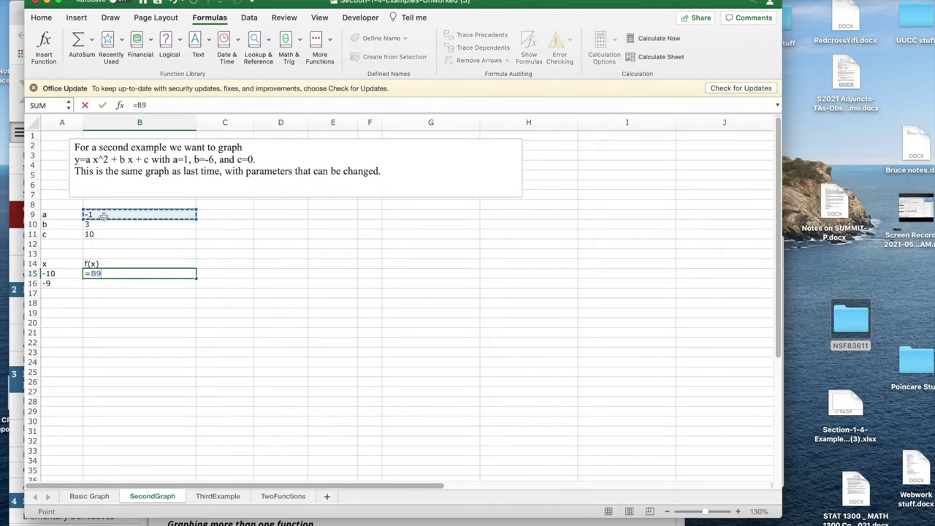
text(*)
click(53, 273)
text(^2+)
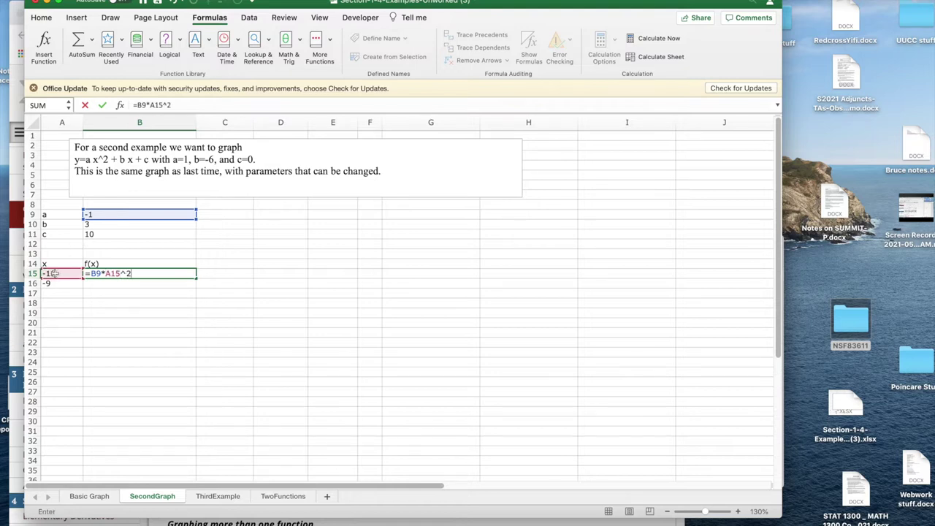
click(108, 227)
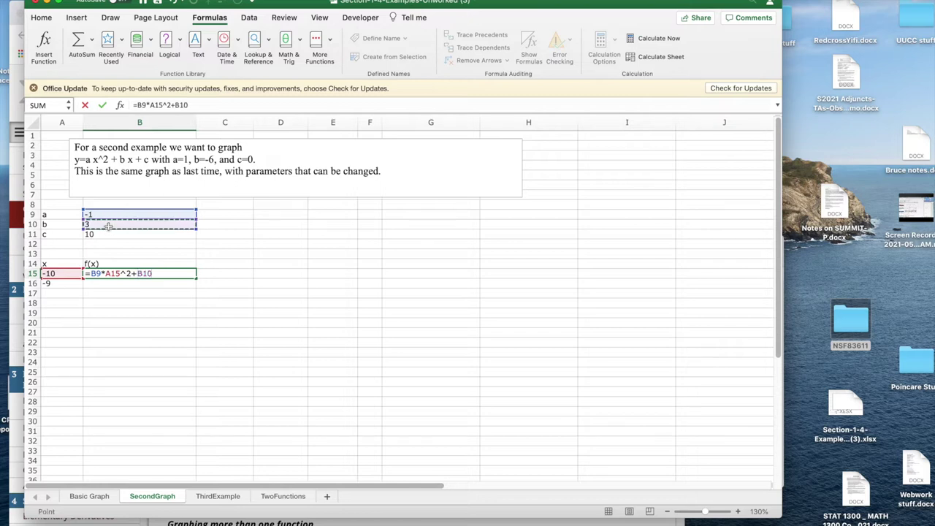
text(*)
click(67, 271)
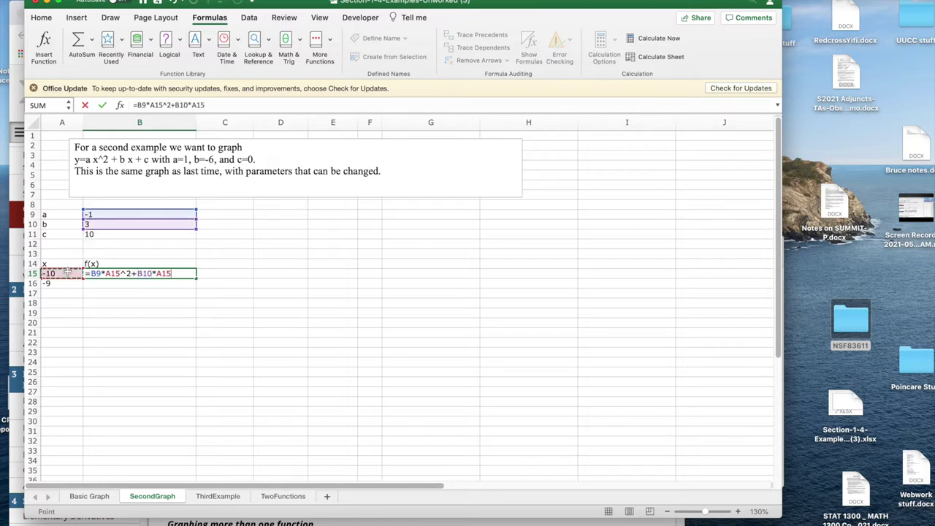
text(+)
click(133, 235)
key(Return)
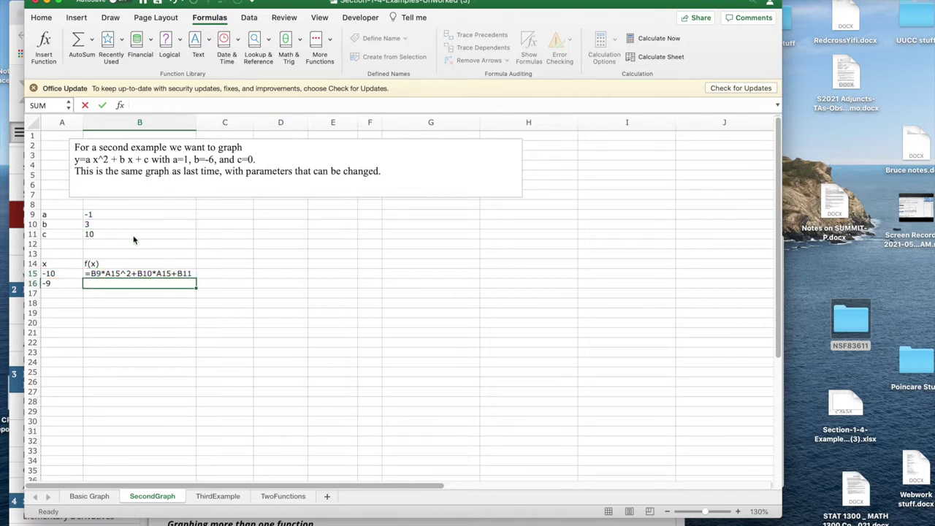
Fill the B15 formula down one row into B16
click(189, 274)
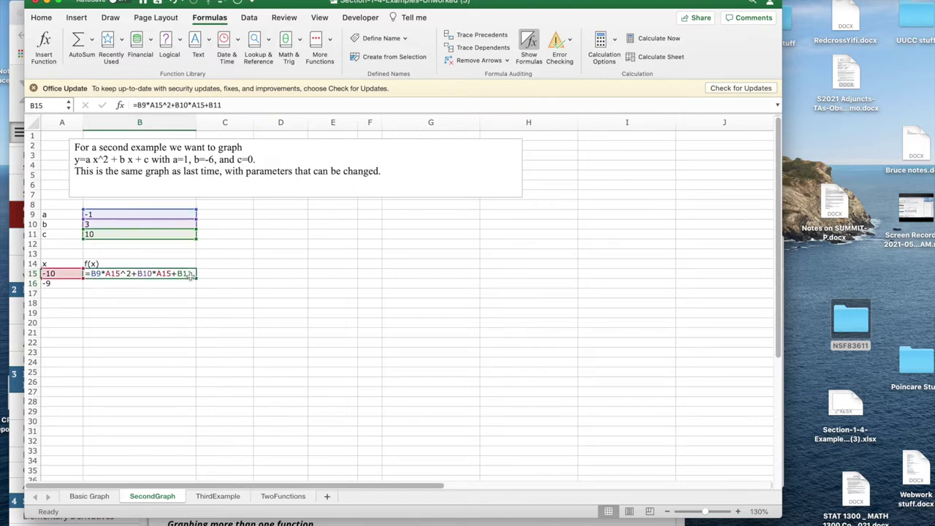
drag(197, 278, 196, 288)
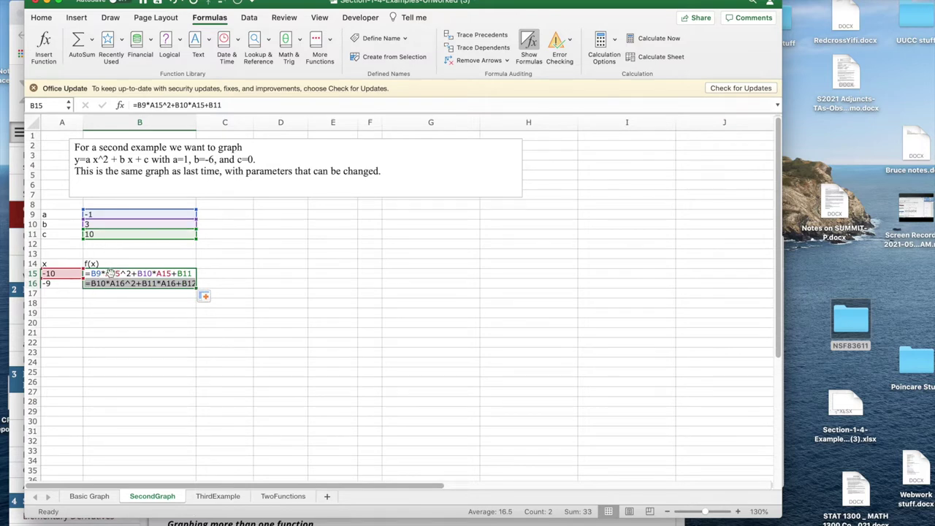
Change the B15 formula to =B$9*A15^2+B$10*A15+B$11 so the parameter rows are fixed, and fill it into B16
click(109, 273)
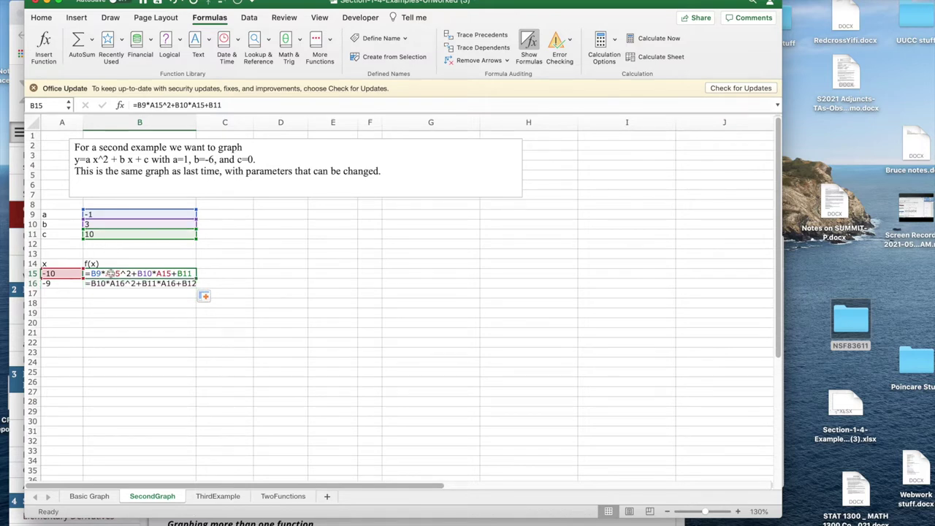
click(153, 107)
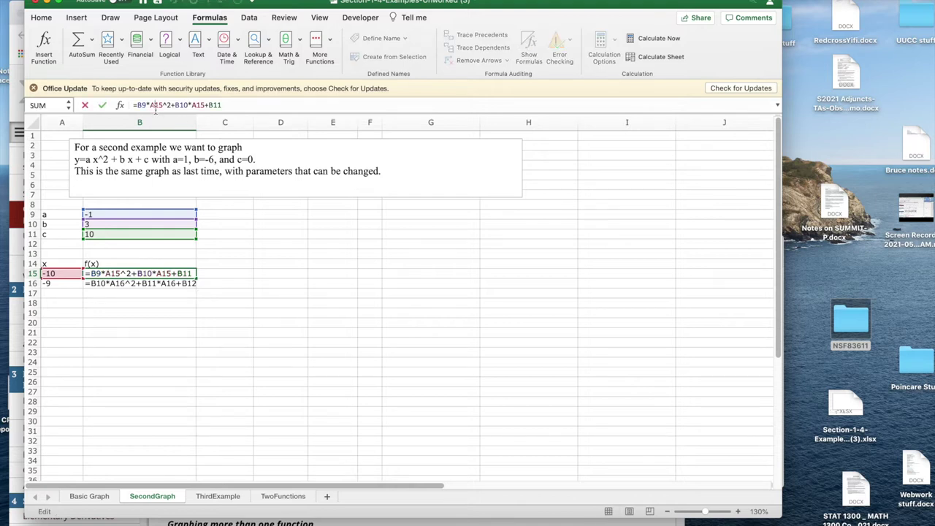
click(138, 106)
text($)
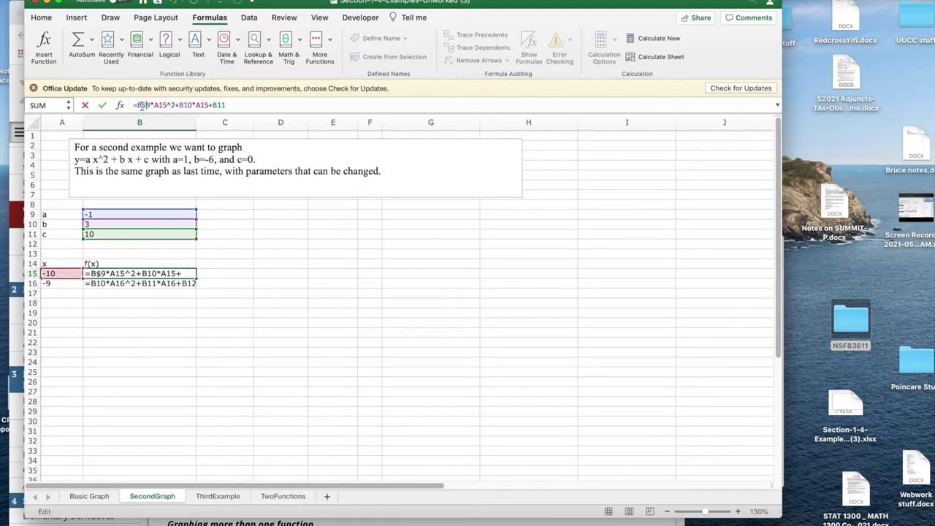
click(182, 105)
text($)
click(222, 105)
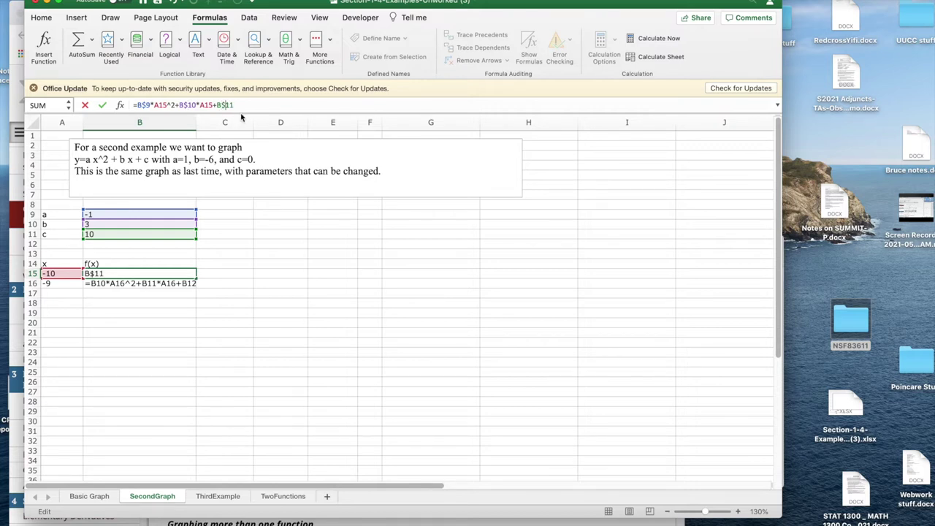
key(Return)
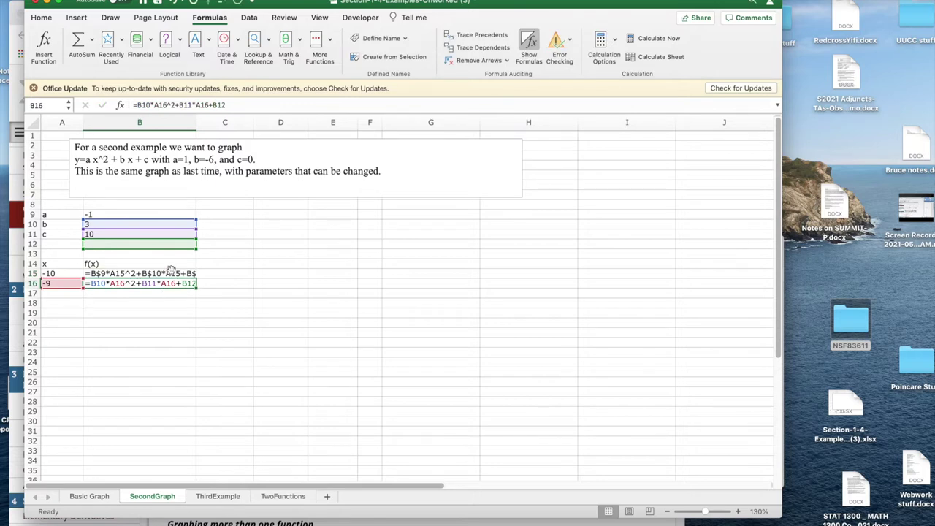
click(170, 272)
drag(195, 278, 195, 289)
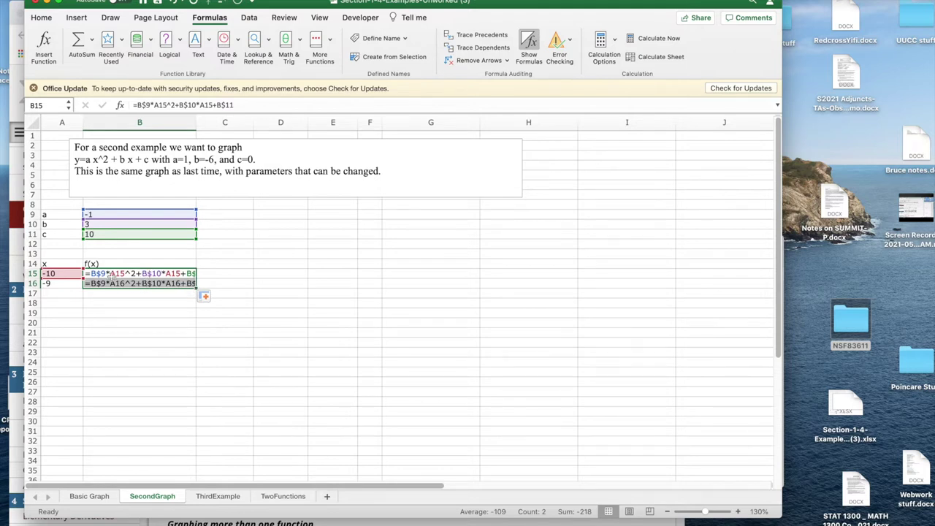
Fill A15:B16 down to row 35 and switch the sheet back from formulas to values
click(66, 274)
drag(66, 274, 134, 284)
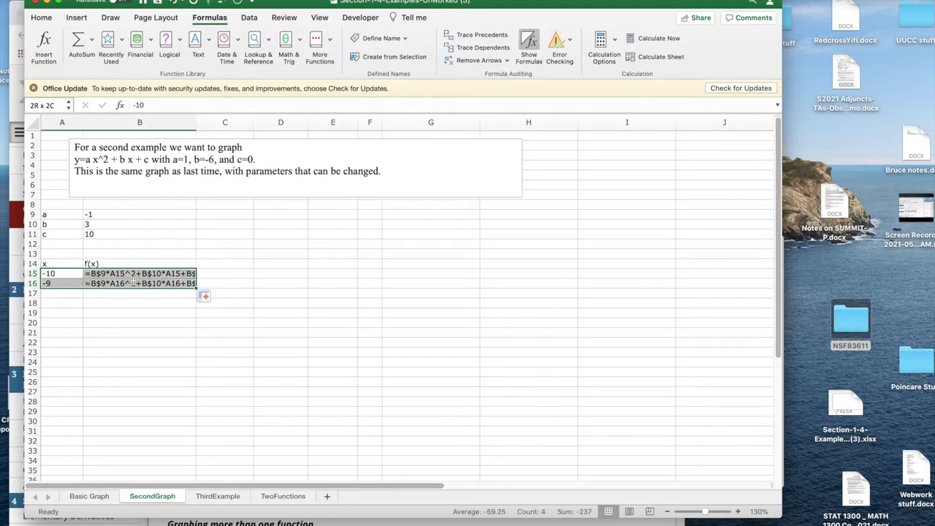
drag(195, 288, 189, 471)
click(529, 44)
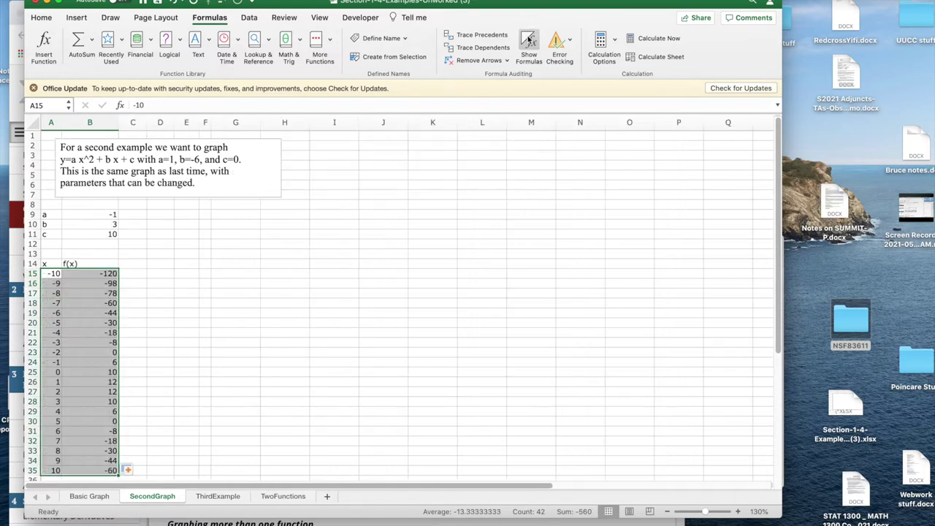
Insert a scatter chart with smooth lines and markers from A14:B35 and place it beside the table
drag(46, 261, 71, 470)
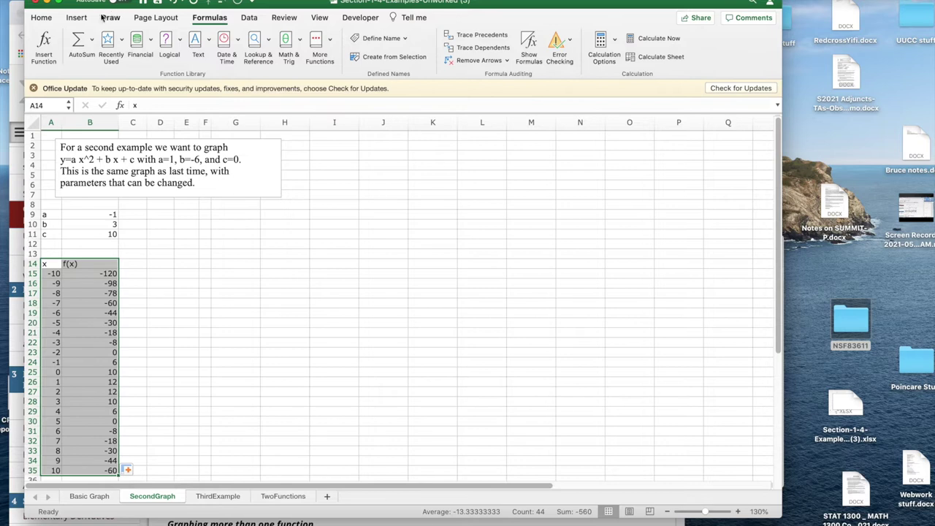
click(77, 18)
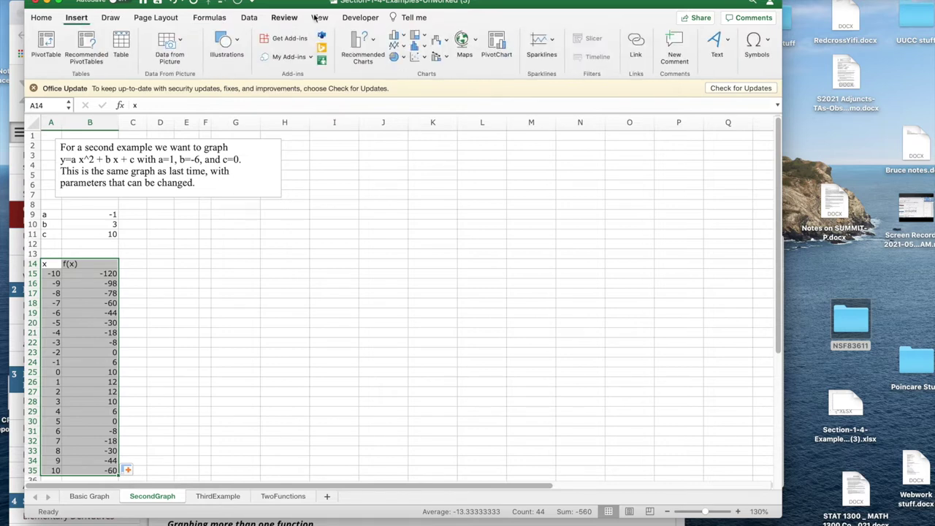
click(422, 57)
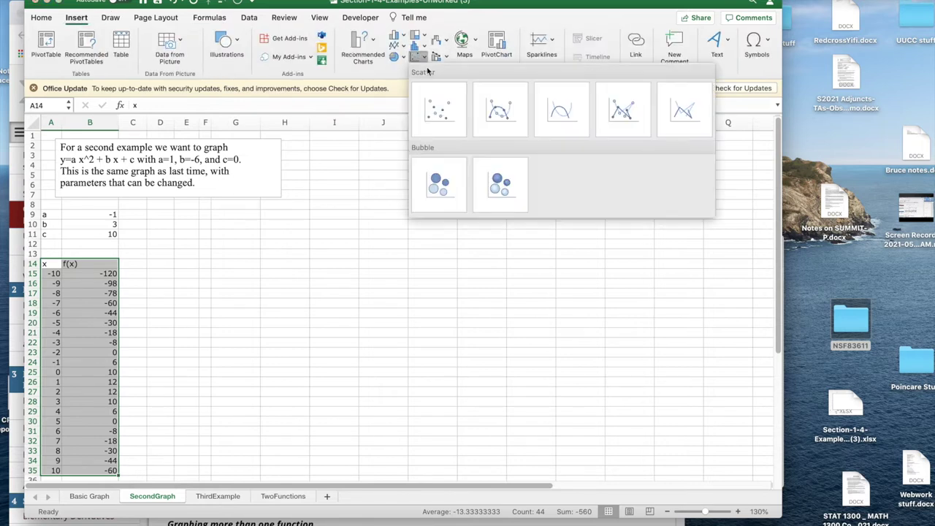
click(500, 111)
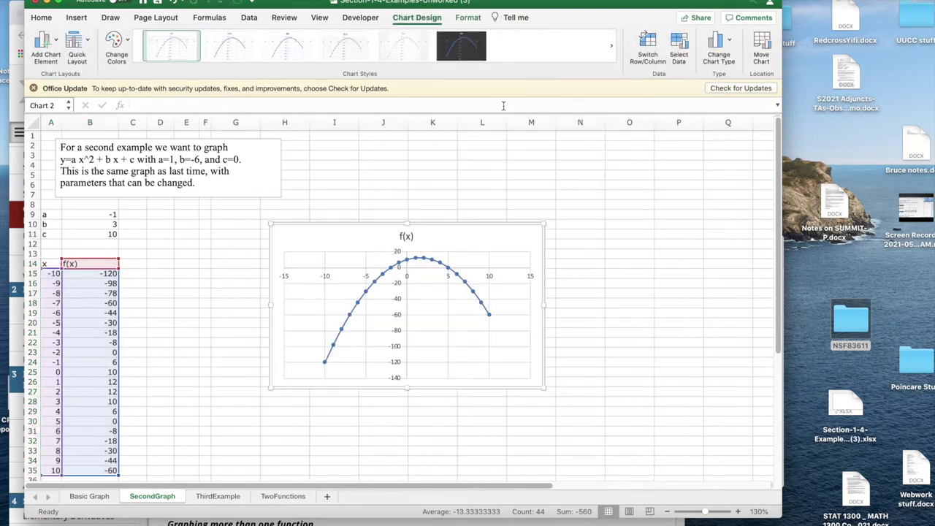
drag(436, 227, 340, 263)
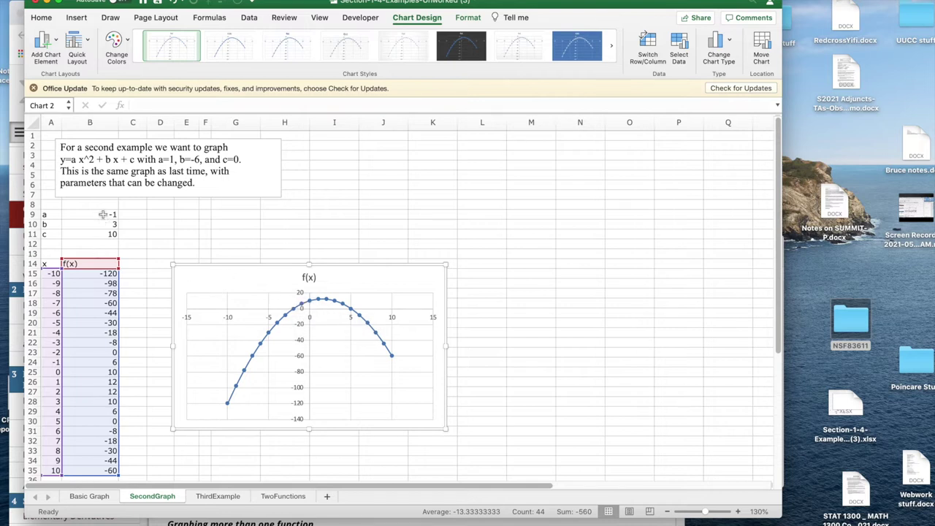
Set parameter a in B9 to 2 and parameter b in B10 to 5
click(101, 213)
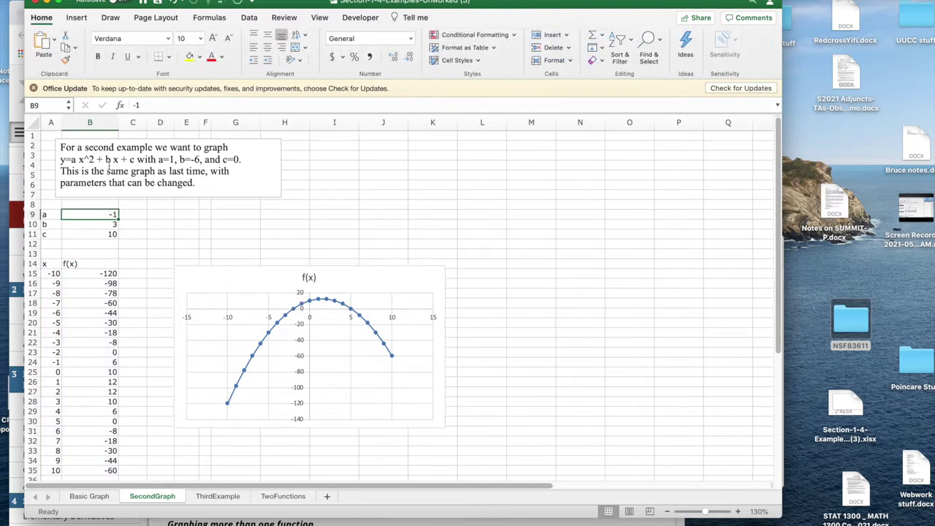
text(2)
key(Return)
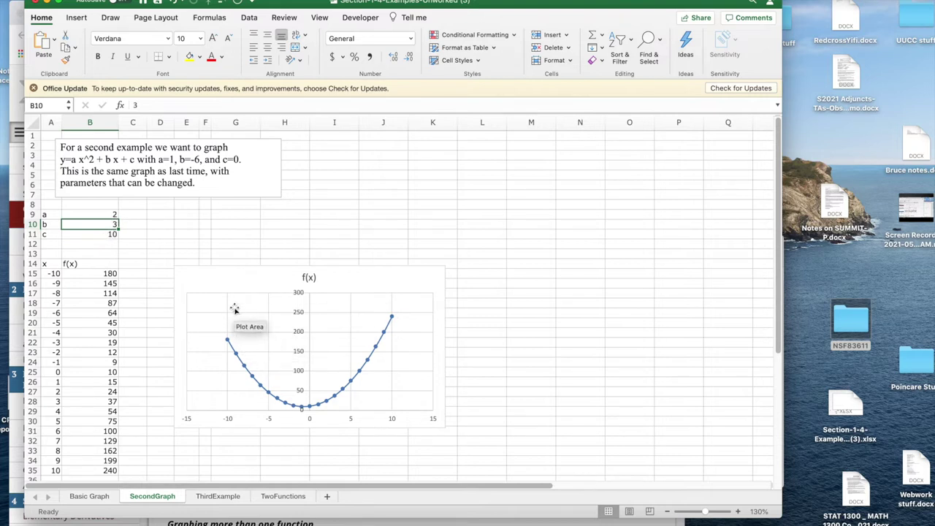
text(5)
key(Return)
Set the parameters to a = 1, b = -6 and c = 0 in B9:B11
click(106, 214)
text(1)
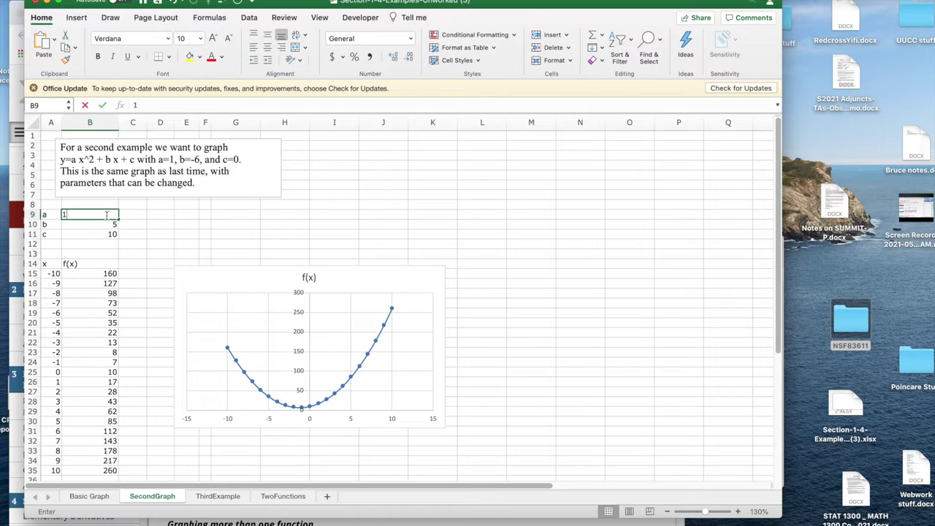
key(Return)
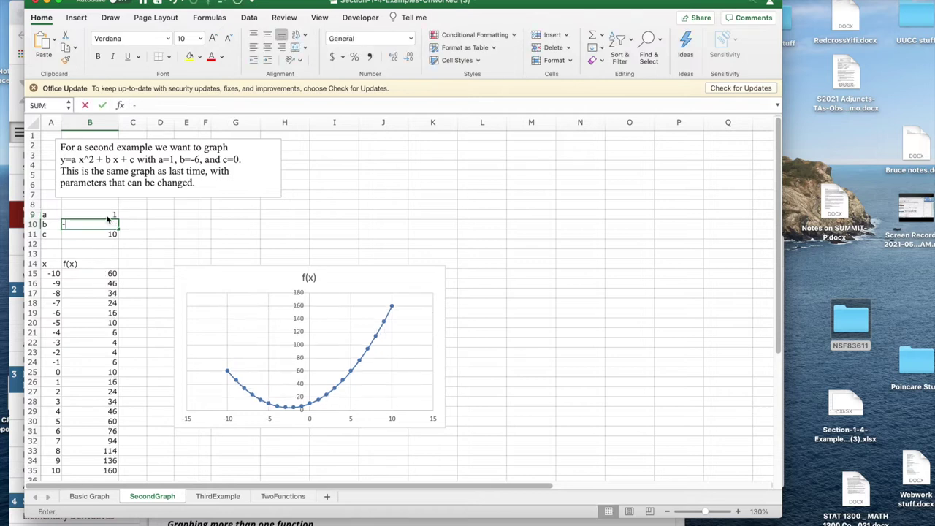
text(6)
key(Return)
text(0)
key(Return)
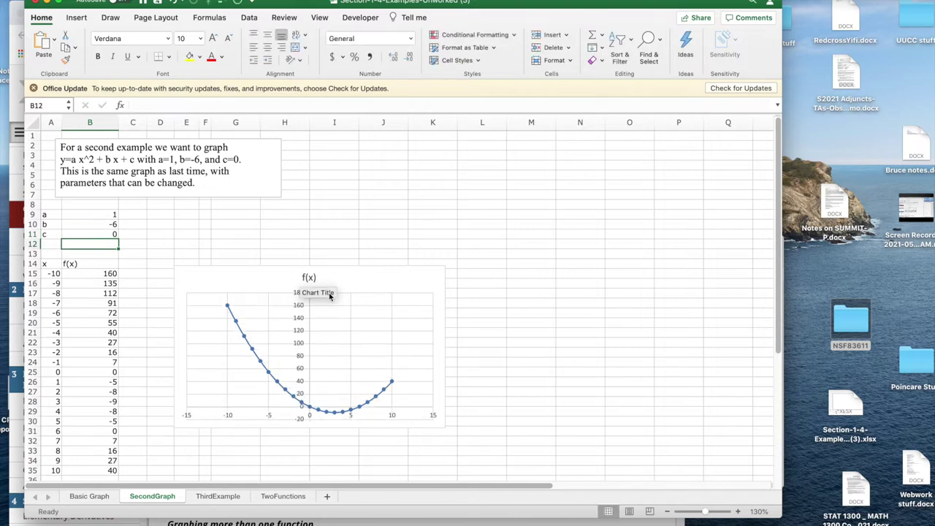
Go to the ThirdExample sheet and enter =E11 in A18 to take the first x value from x-start
click(217, 498)
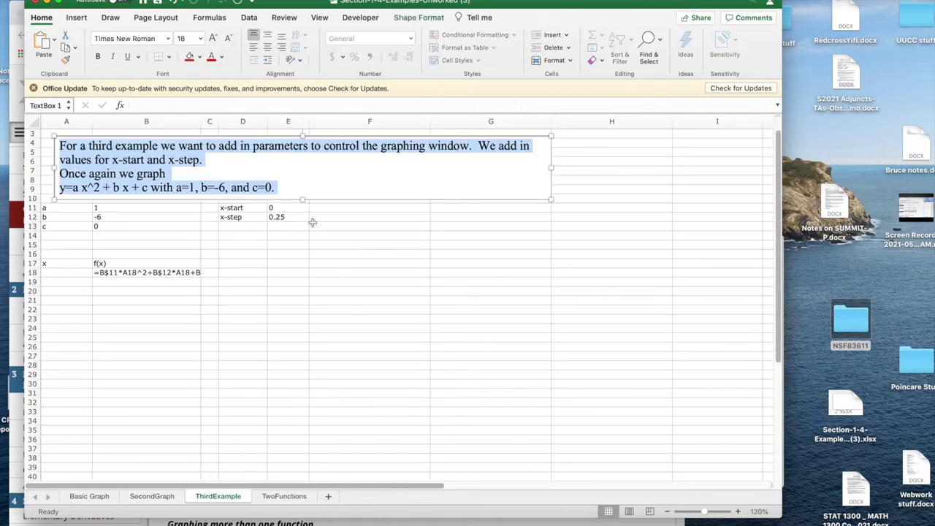
click(151, 497)
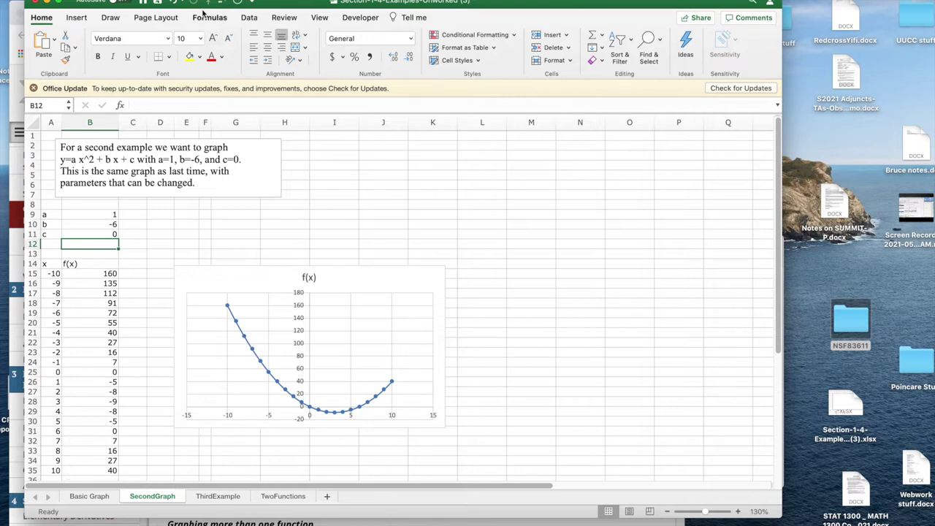
click(204, 496)
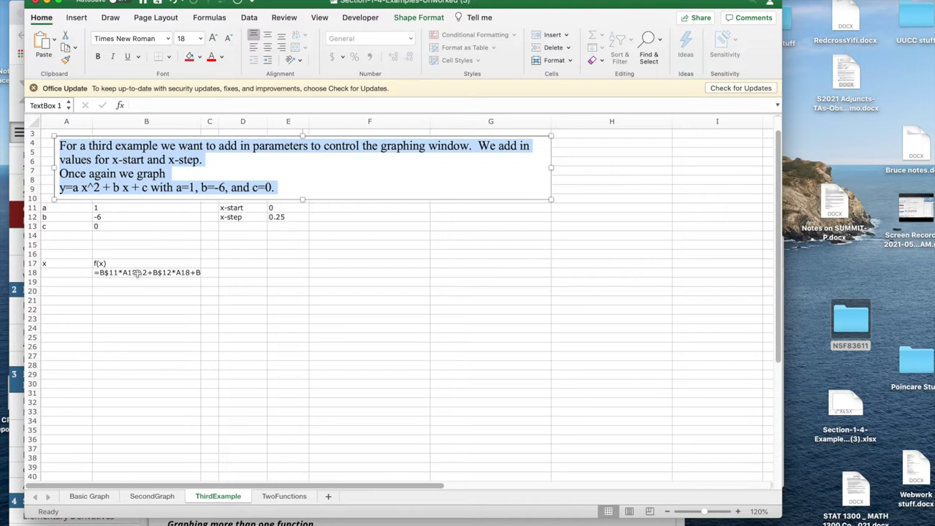
click(78, 273)
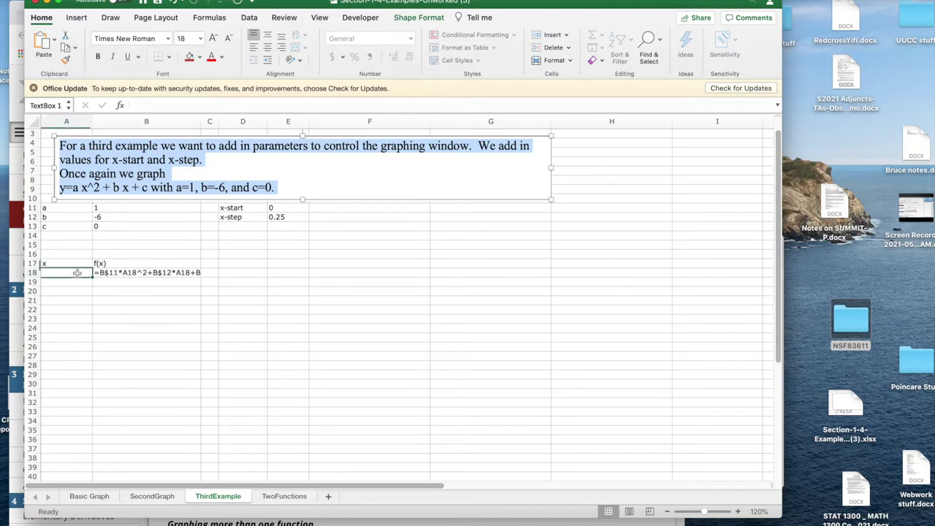
click(276, 207)
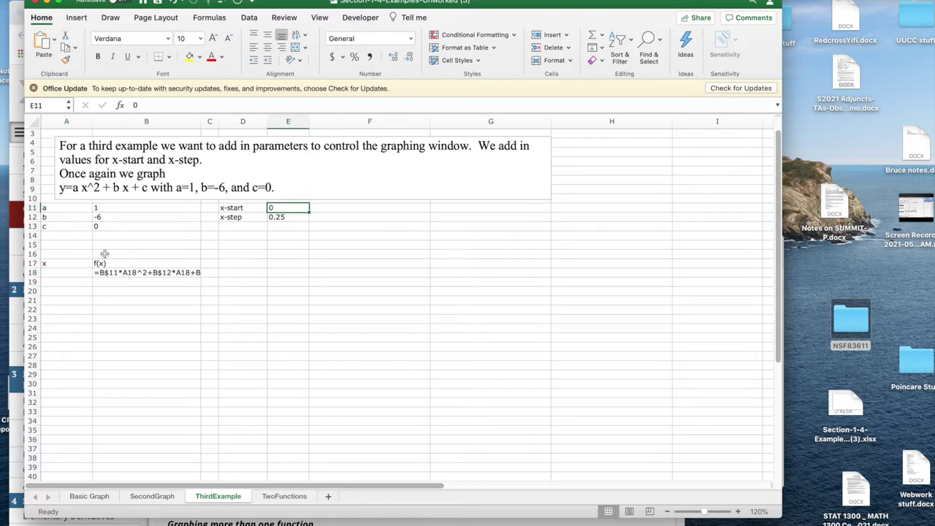
click(72, 276)
text(=)
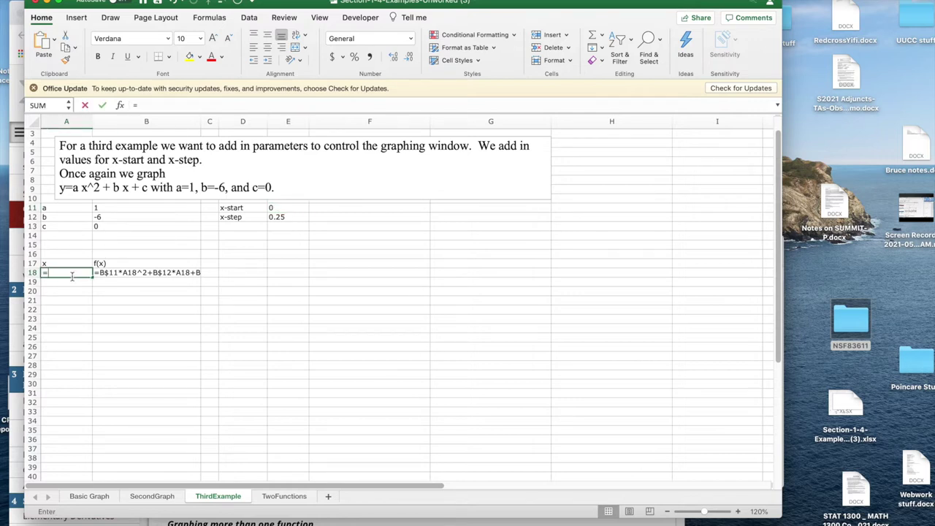
click(286, 207)
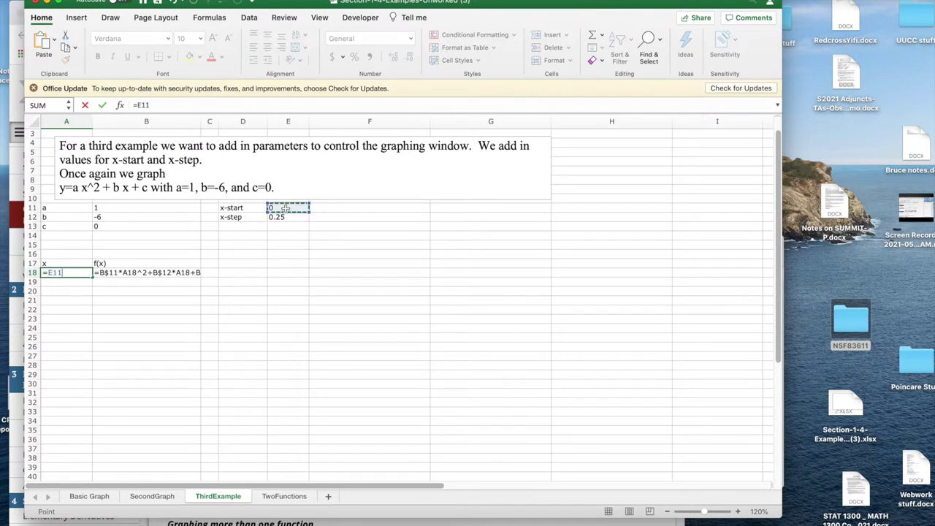
key(Return)
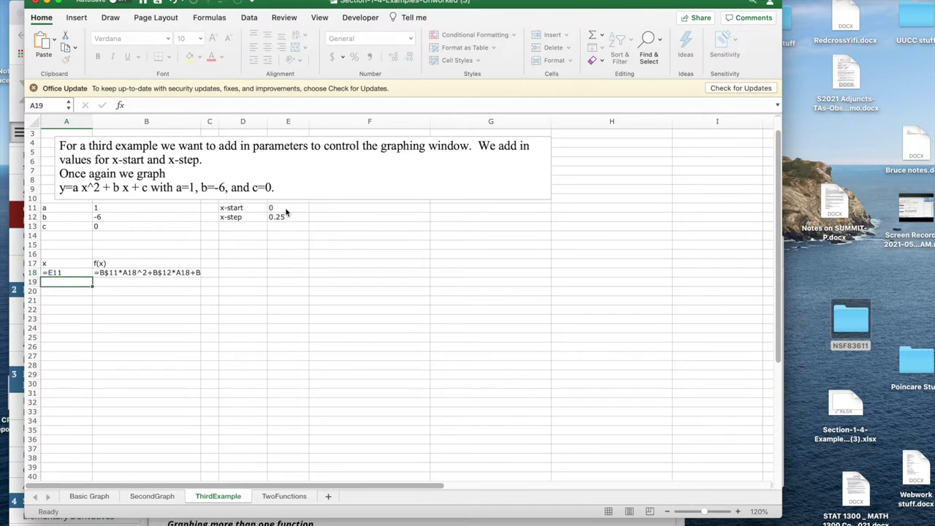
Enter the formula =A18+E12 in A19, adding the x-step to the previous x value
text(=)
click(86, 271)
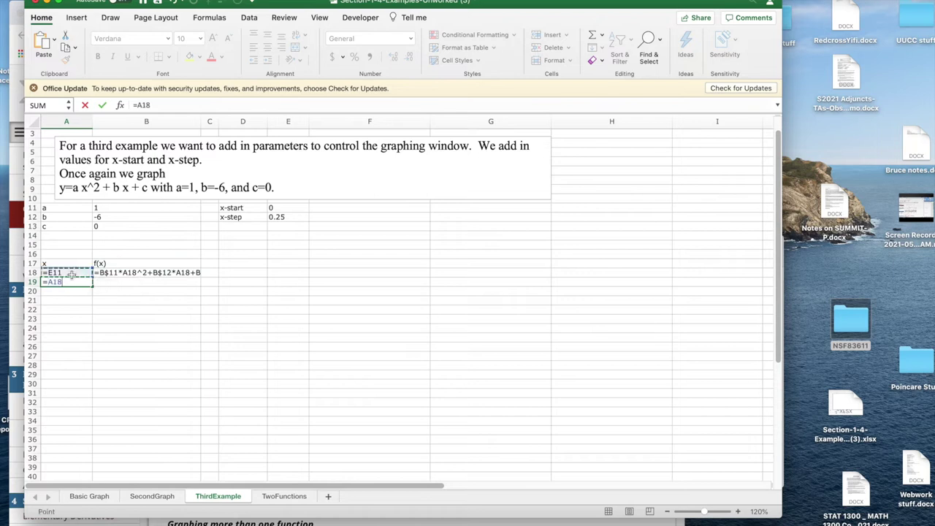
text(+)
click(292, 216)
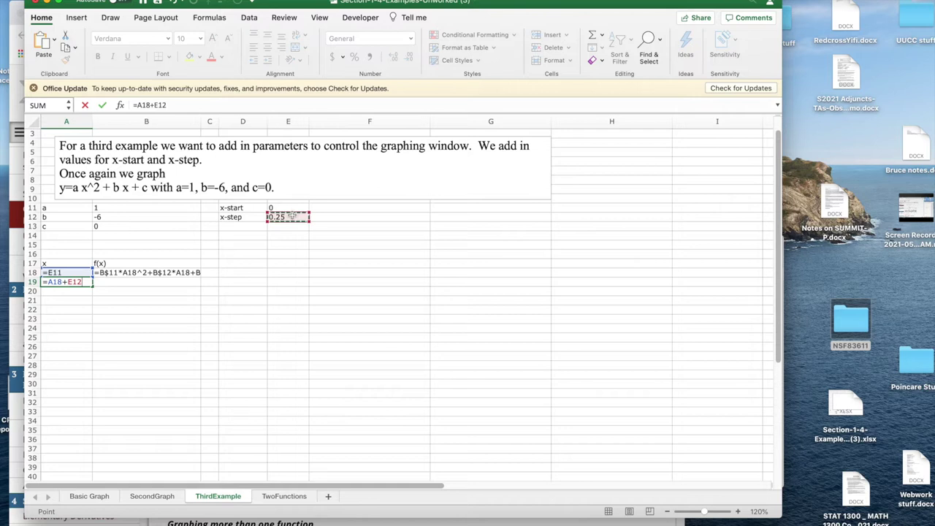
key(Return)
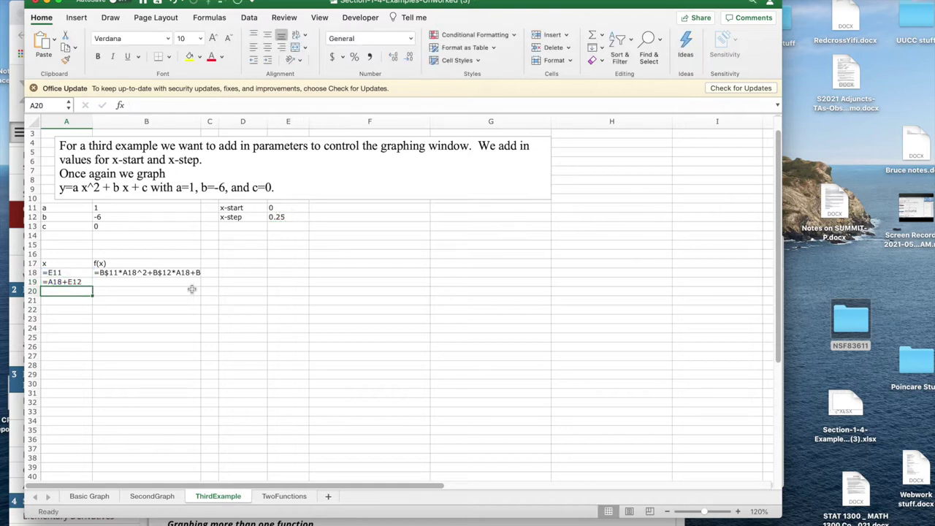
Change the A19 formula to =A18+E$12 so the x-step row stays fixed when copied
click(58, 282)
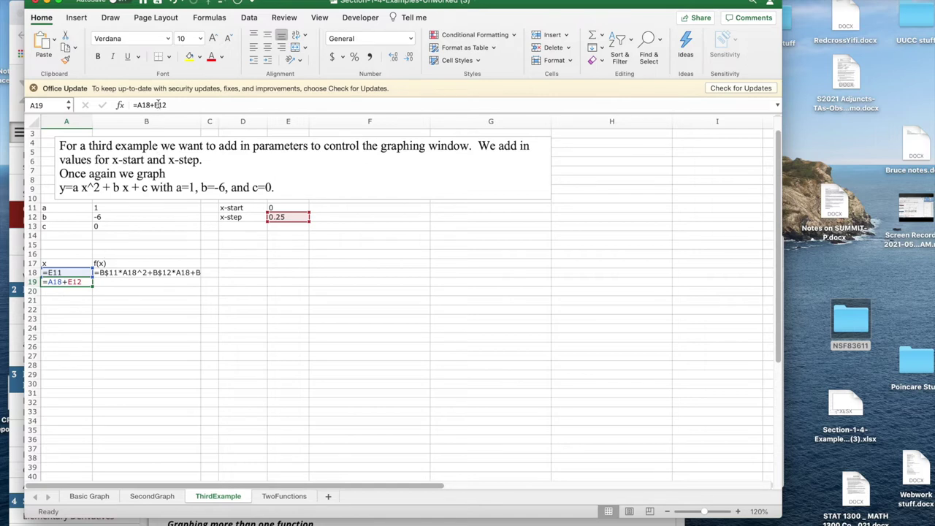
click(157, 105)
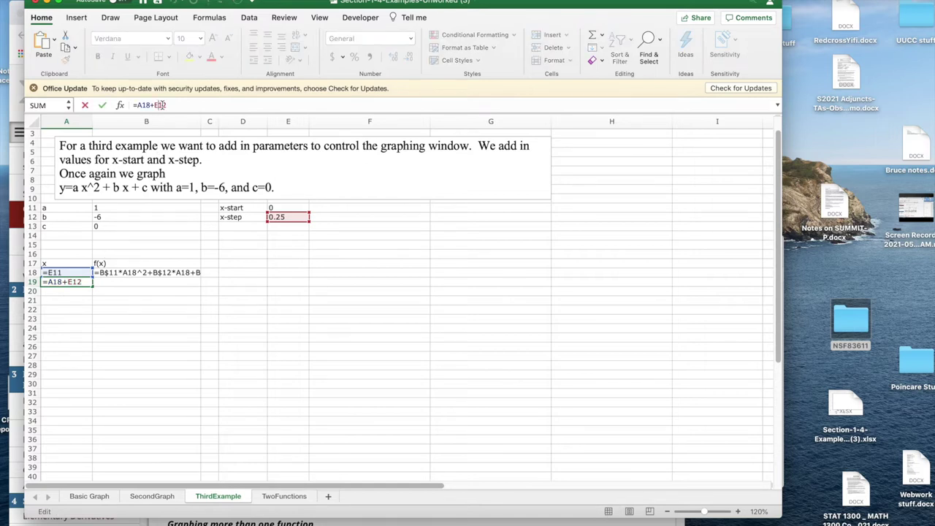
text($)
key(Return)
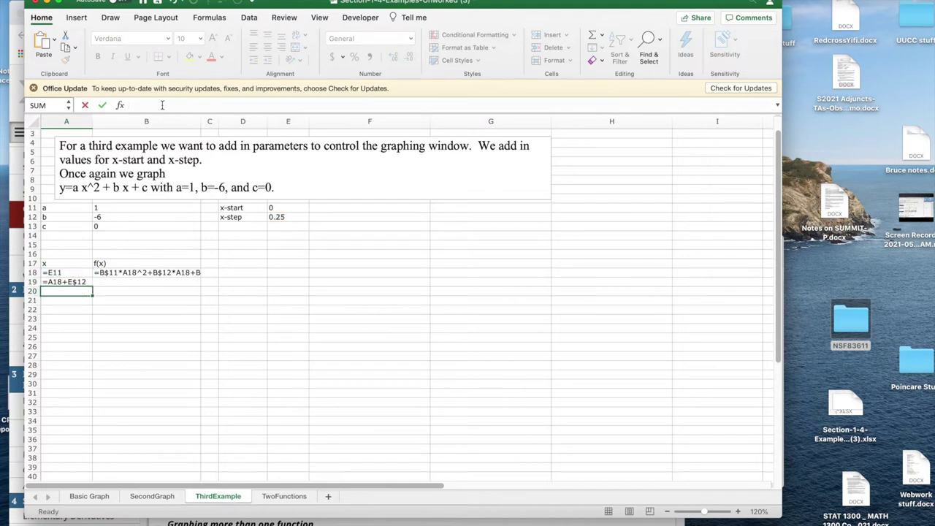
Fill the A19 formula down to A38 and the B18 formula down to B38
click(71, 282)
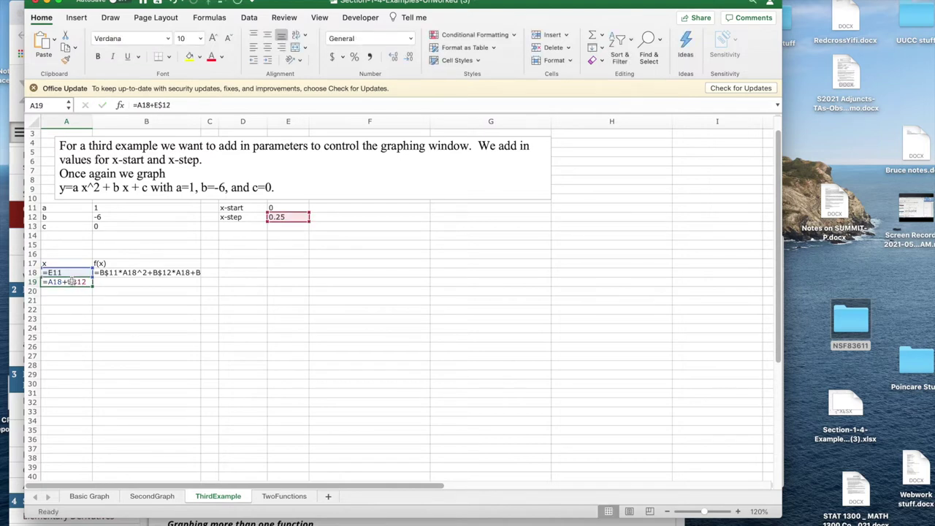
drag(92, 286, 79, 459)
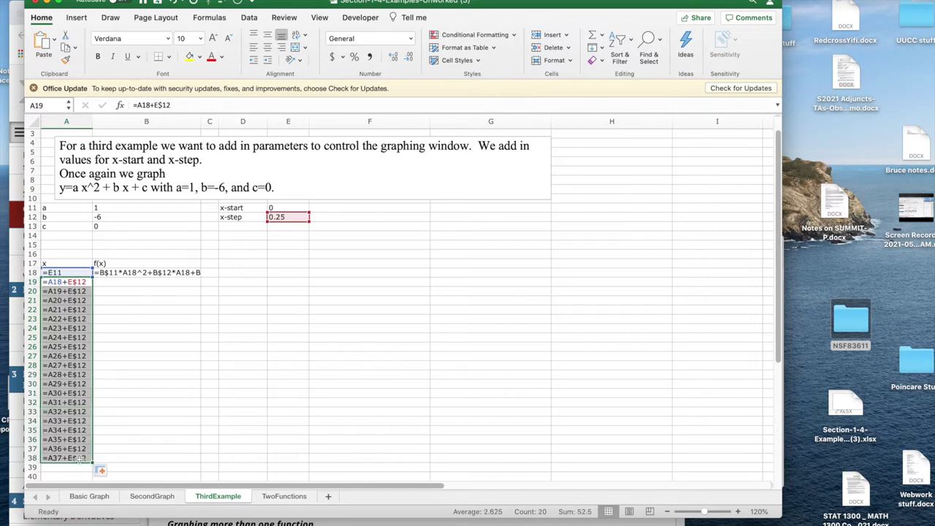
click(159, 273)
drag(200, 276, 186, 466)
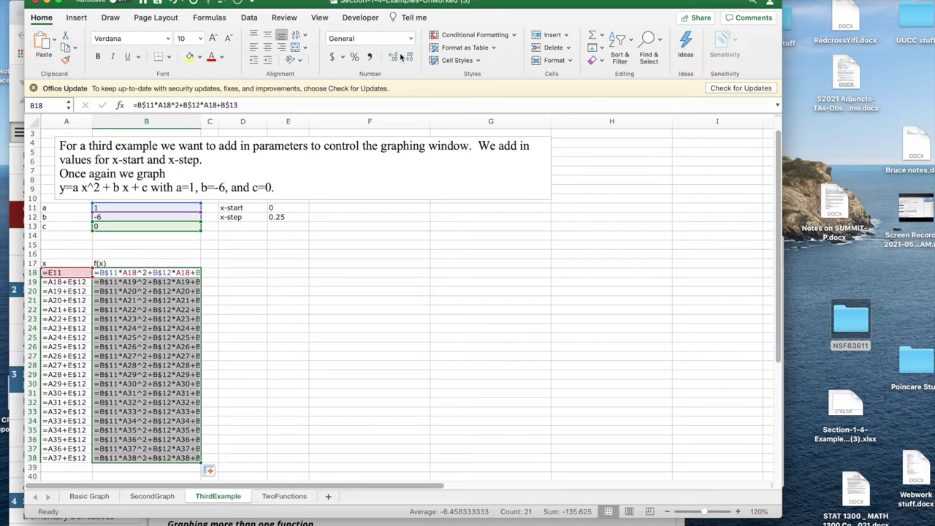
Switch the sheet back to showing values and plot A17:B38 as a scatter chart with smooth lines and markers
click(210, 17)
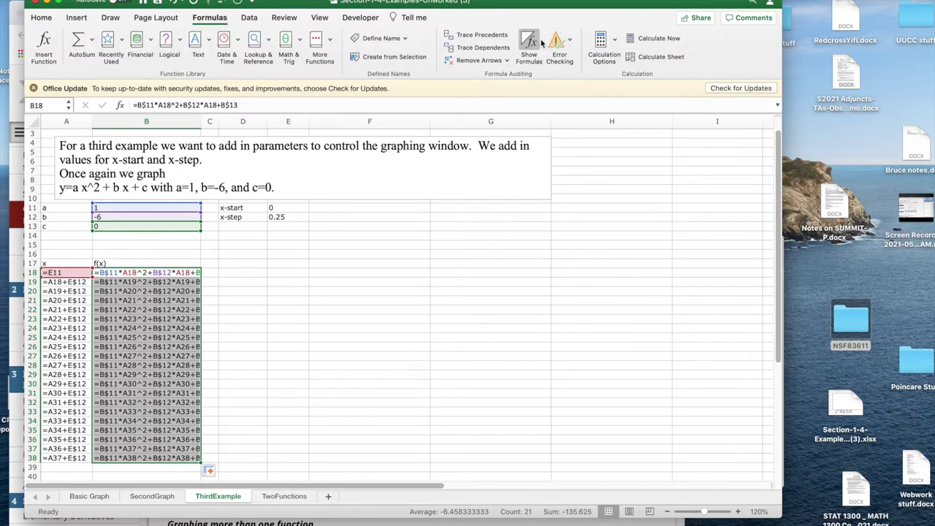
click(532, 43)
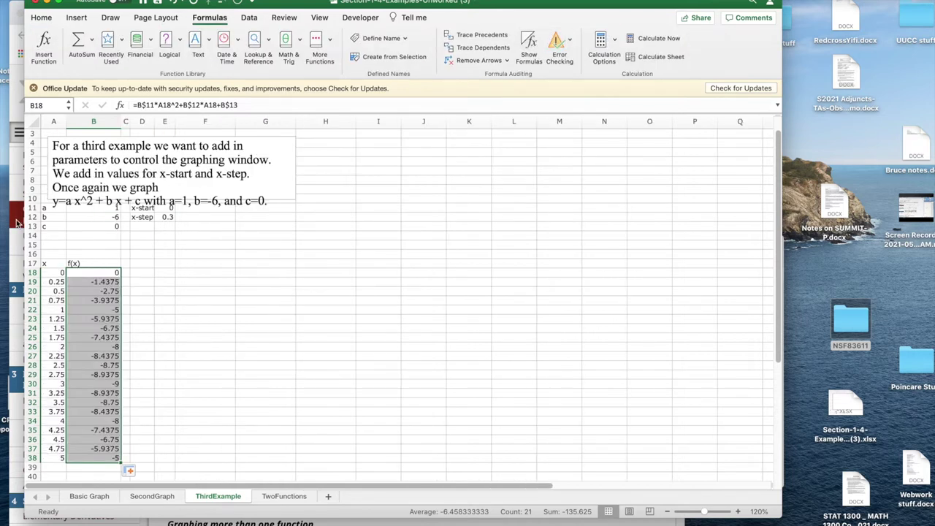
click(48, 263)
drag(97, 328, 95, 457)
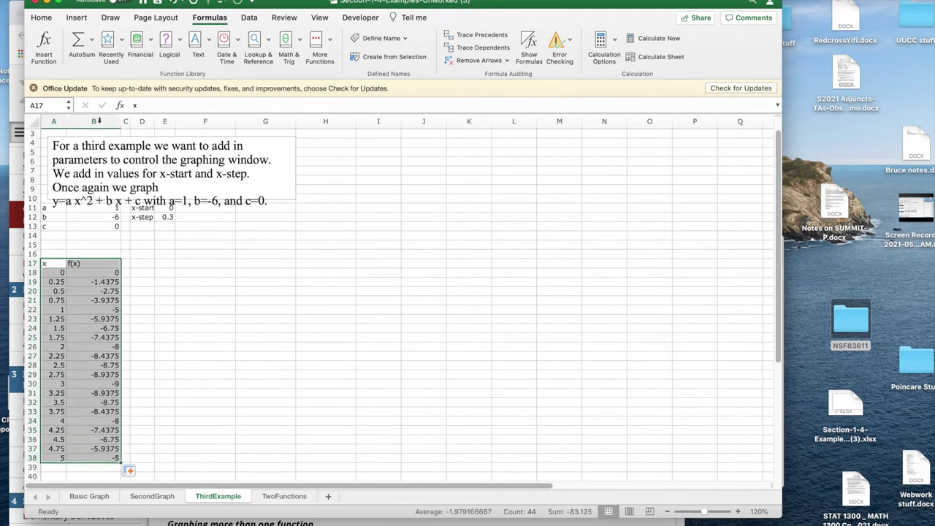
click(80, 17)
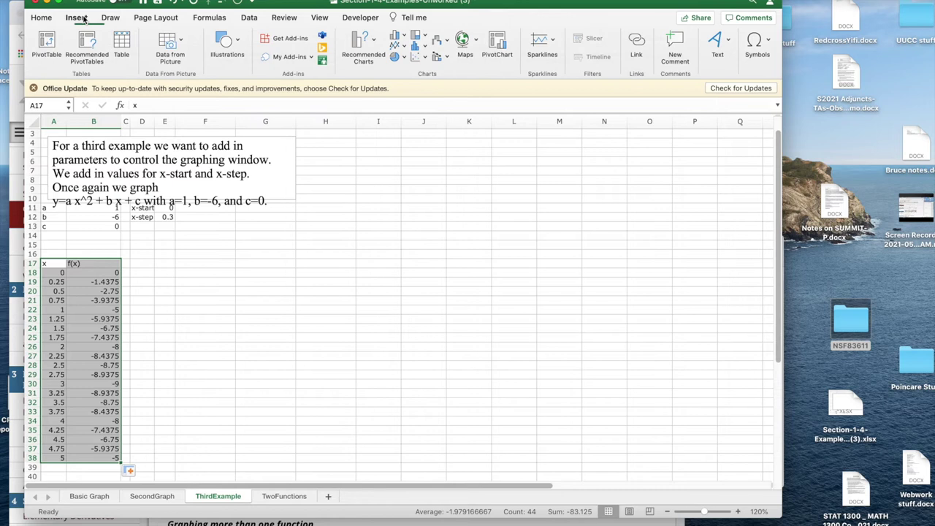
click(423, 57)
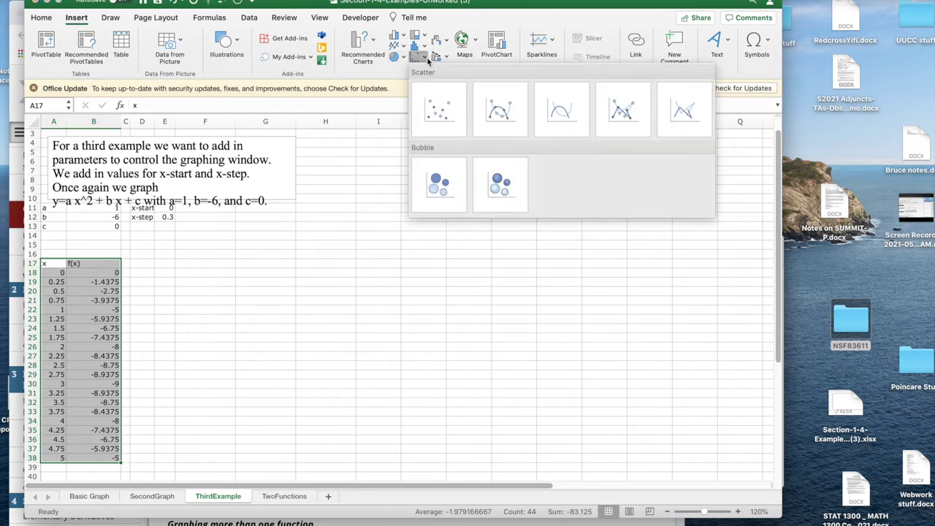
click(498, 109)
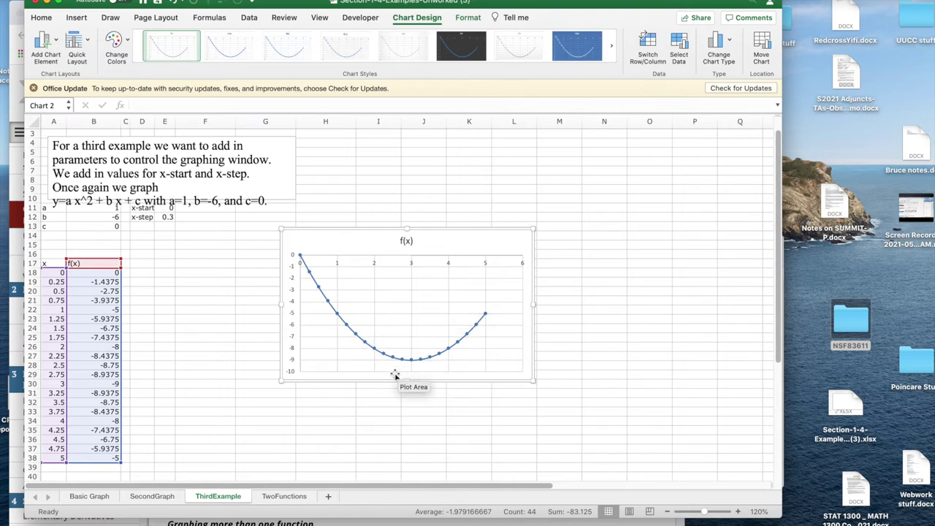
Set x-start in E11 to 2 and x-step in E12 to 0.1
mouse_move(410, 366)
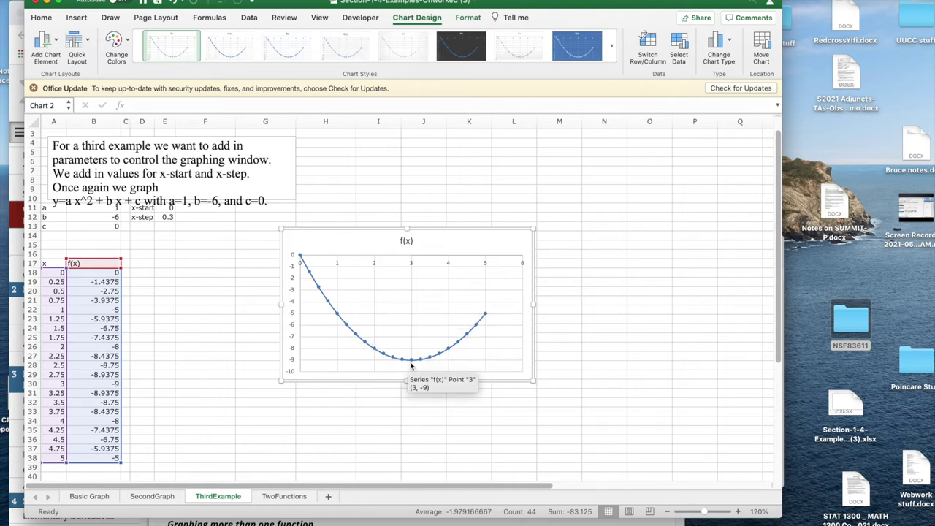
click(168, 210)
text(2)
key(Return)
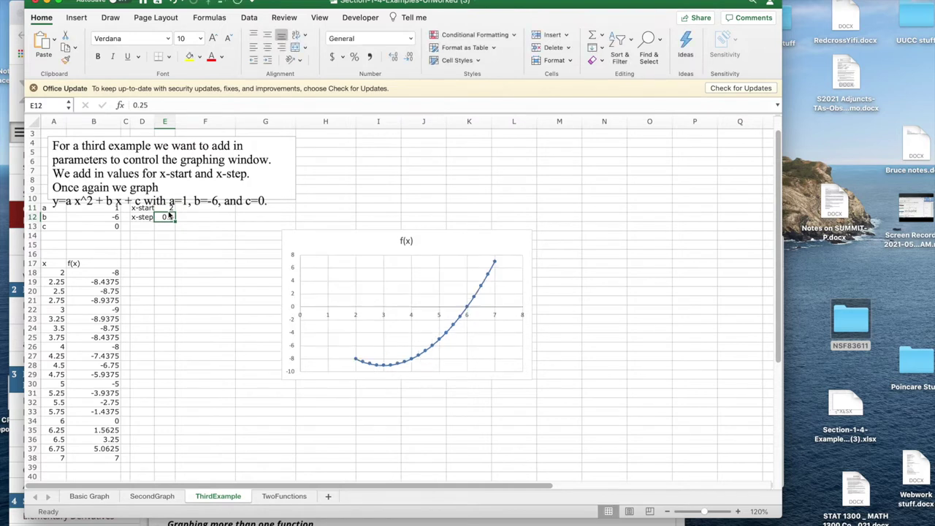
text(.1)
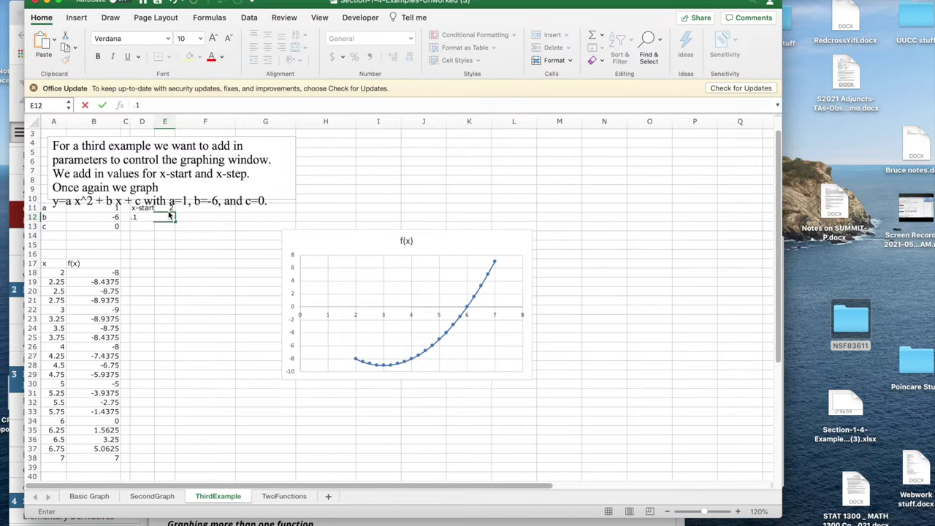
key(Return)
Zoom the graph in around the minimum by setting x-step to 0.01 and x-start to 2.9
mouse_move(452, 358)
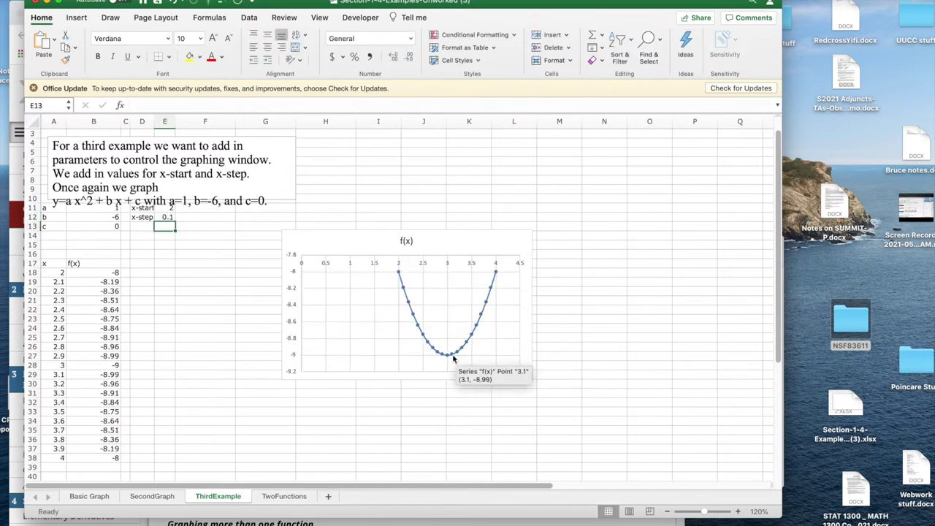
mouse_move(482, 313)
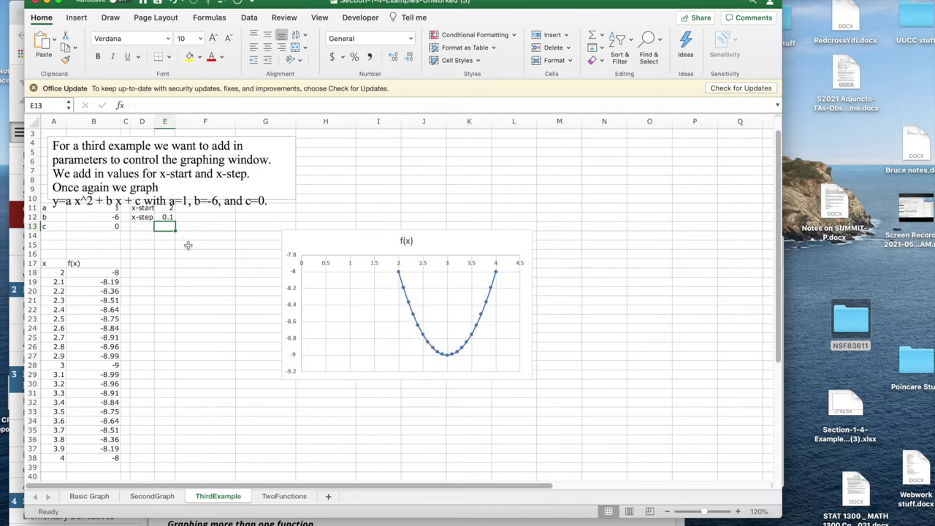
click(168, 217)
click(138, 105)
text(0)
key(Return)
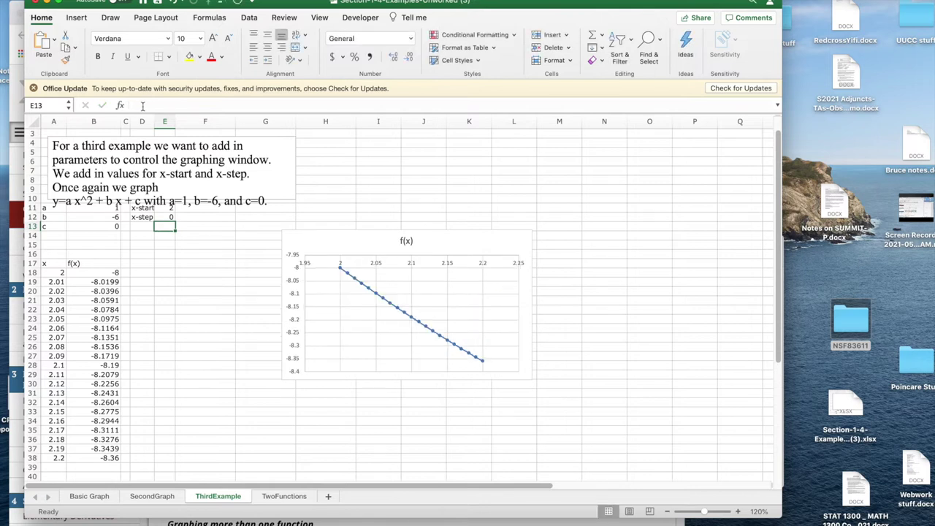
click(166, 209)
text(2.9)
key(Return)
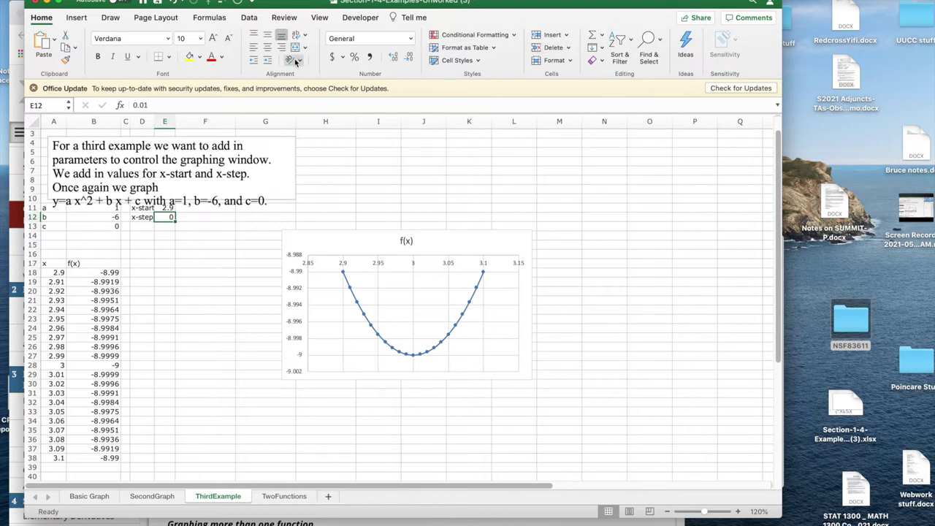
Show the formulas on the ThirdExample sheet, and do the same on the TwoFunctions sheet
click(210, 17)
click(528, 46)
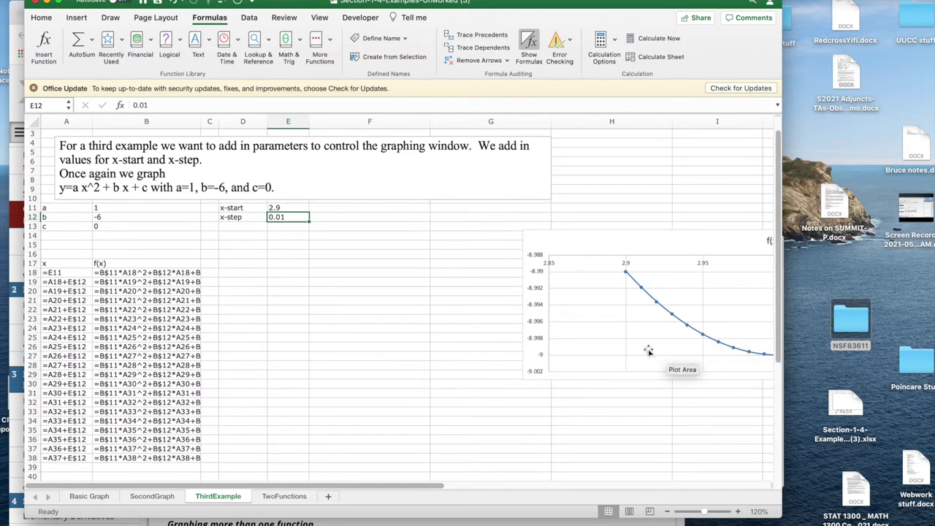
click(269, 497)
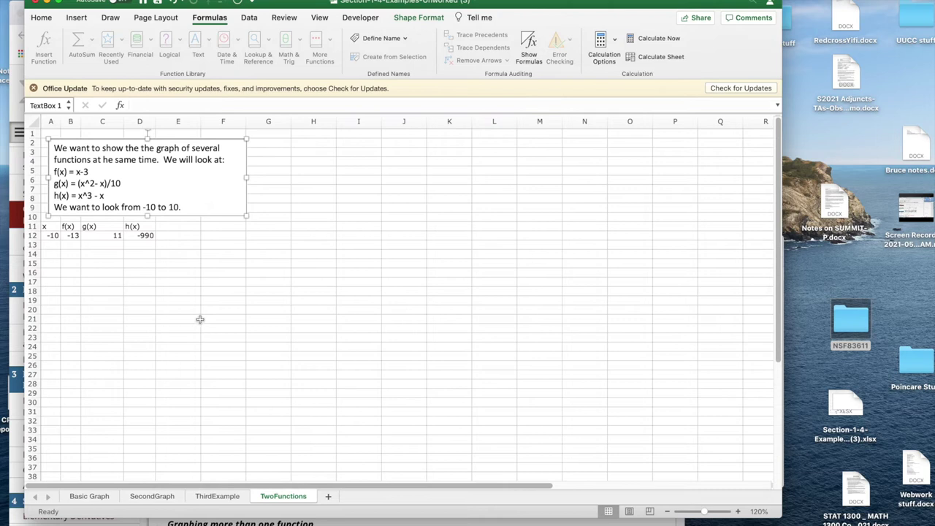
click(528, 43)
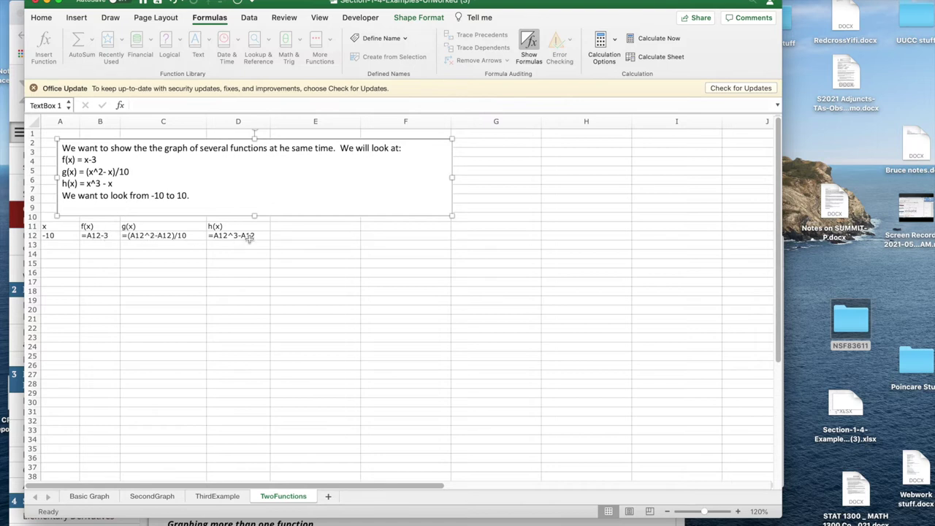
Enter -9 in A13, extend the x series down to A32, and fill the B12:D12 formulas down to row 32
click(64, 245)
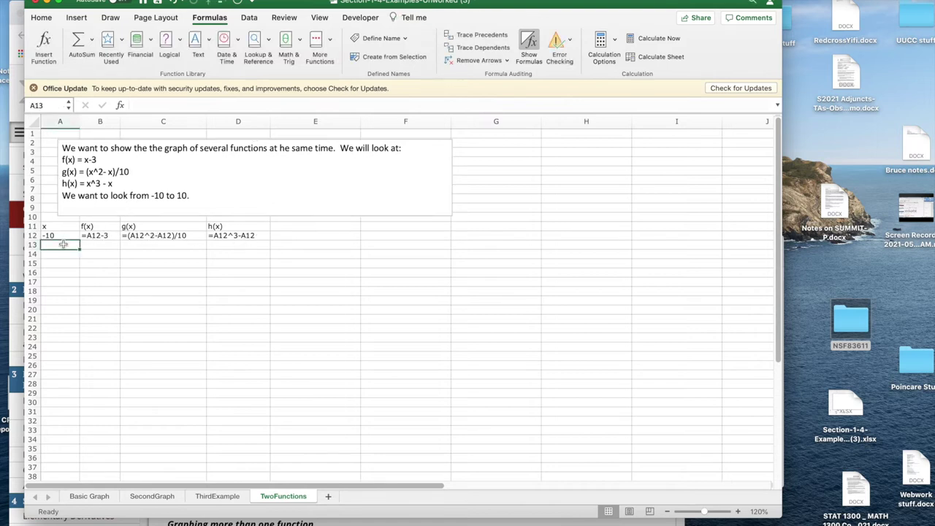
text(-9)
key(Return)
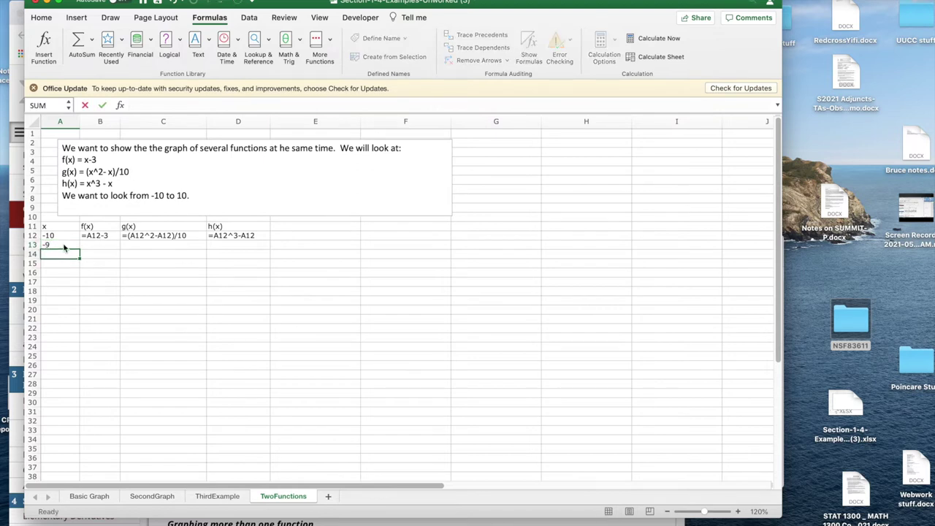
drag(66, 236, 66, 427)
drag(100, 235, 250, 425)
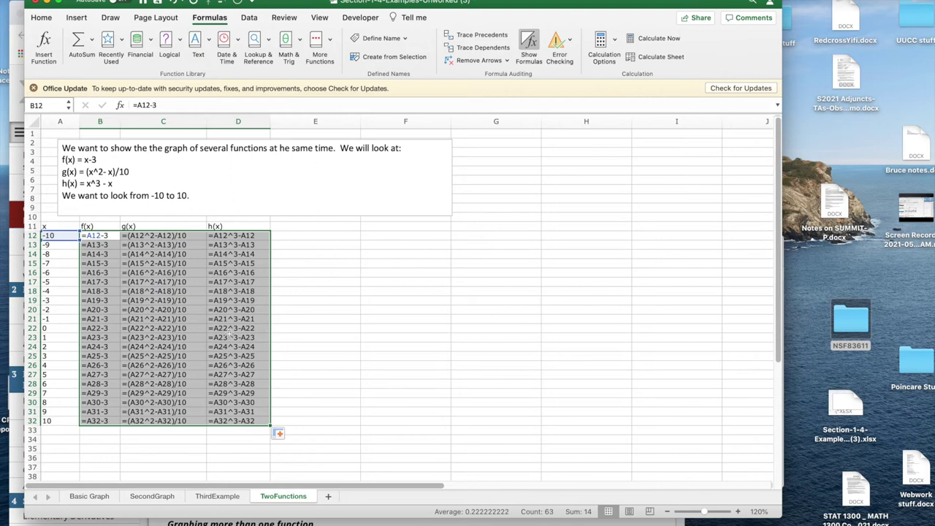
Show values instead of formulas and plot A11:D32 as a scatter chart with smooth lines and markers
click(530, 44)
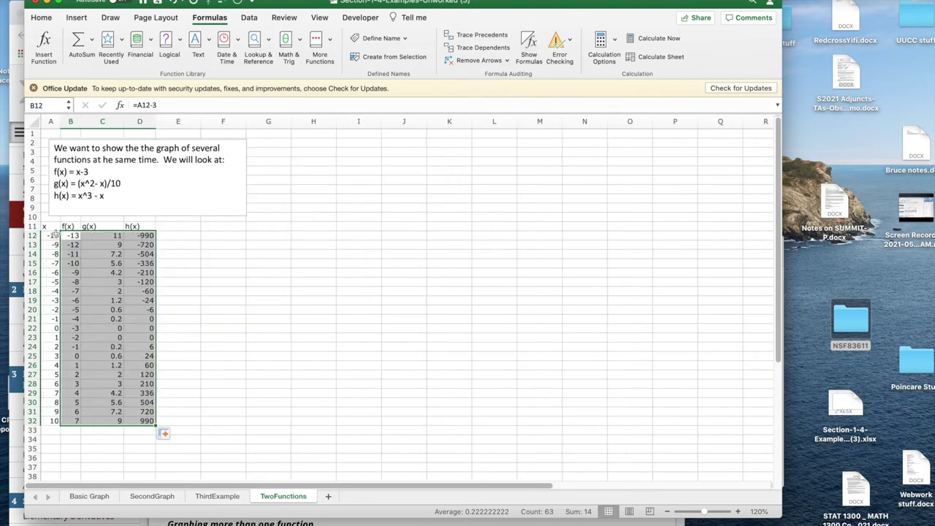
drag(45, 228, 139, 424)
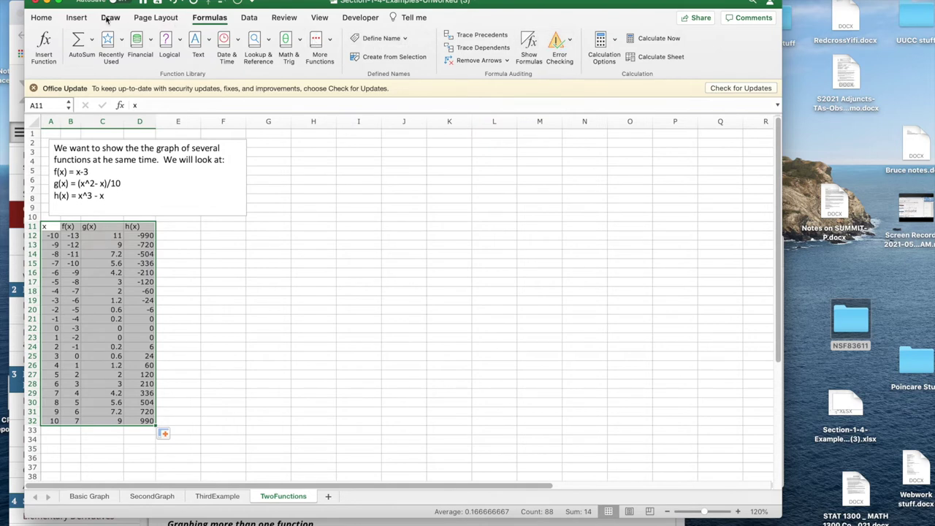
click(77, 18)
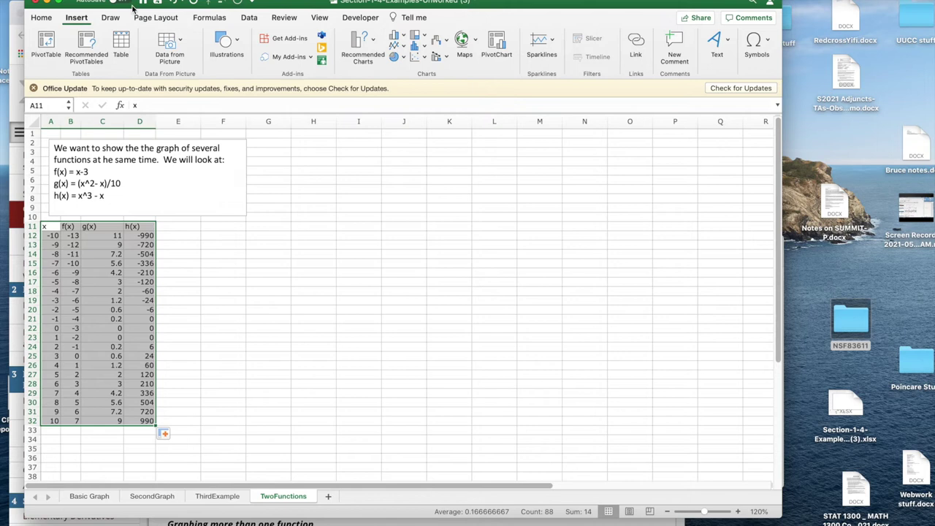
click(420, 56)
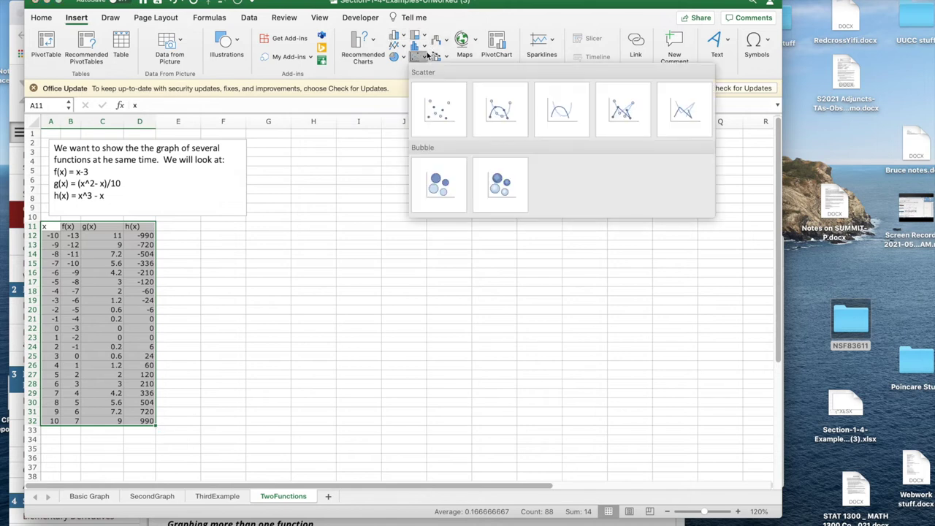
click(490, 104)
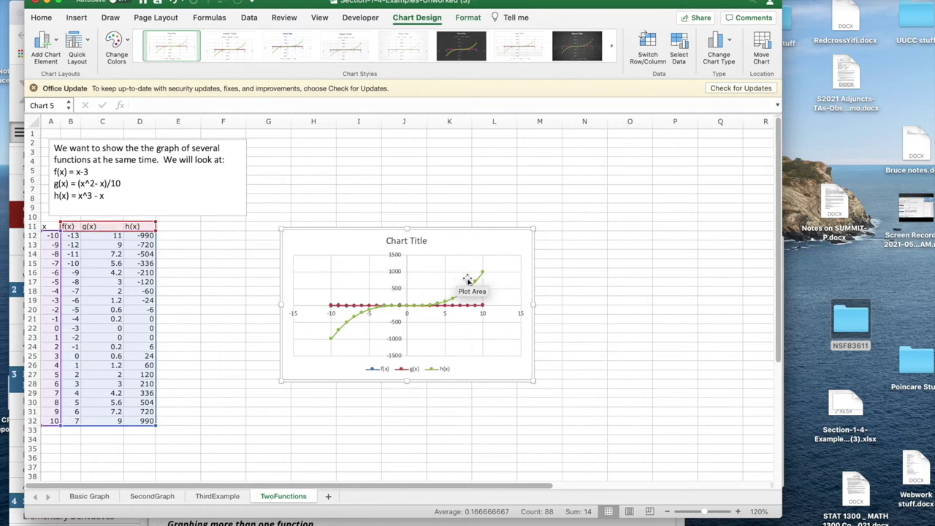
Plot the h(x) series on the secondary axis
mouse_move(480, 283)
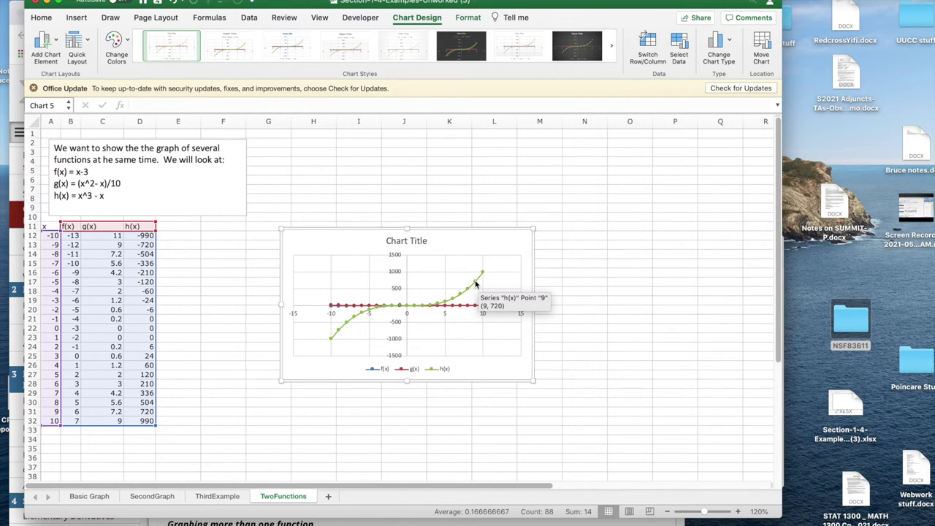
right_click(475, 284)
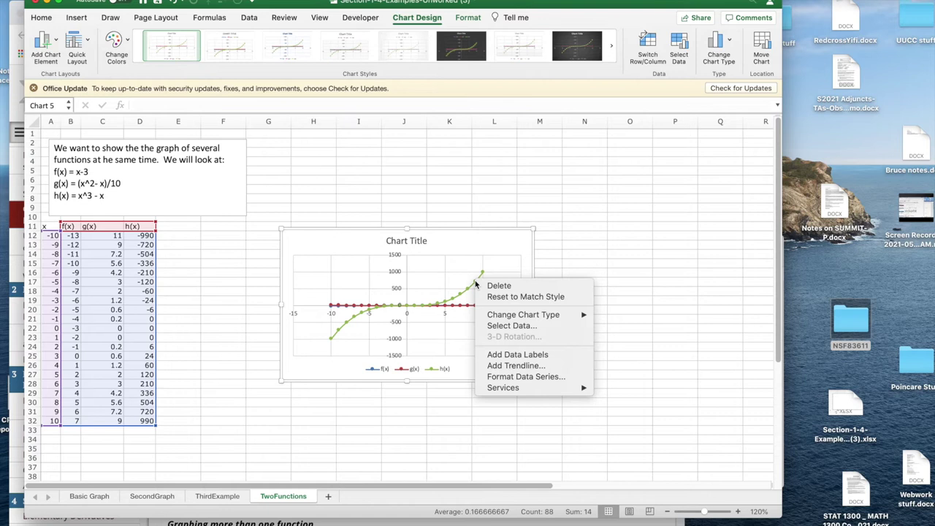
click(500, 377)
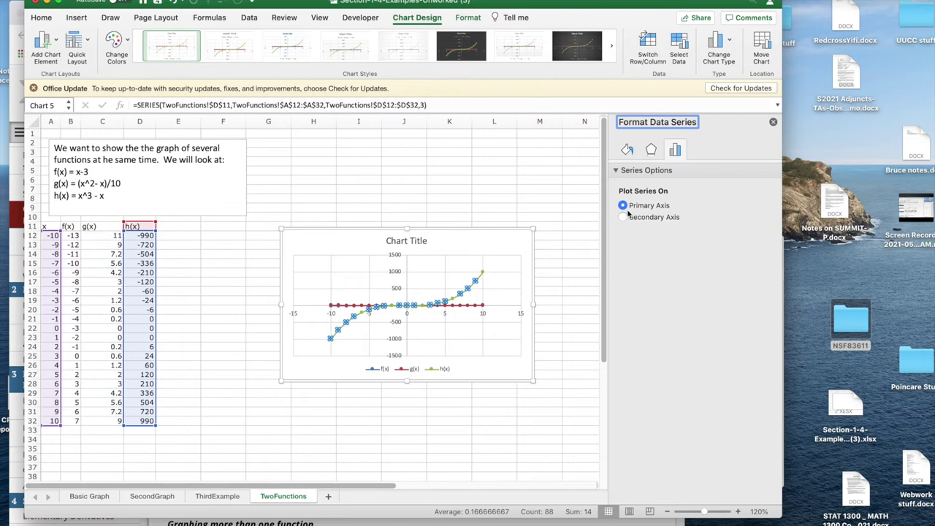
click(622, 219)
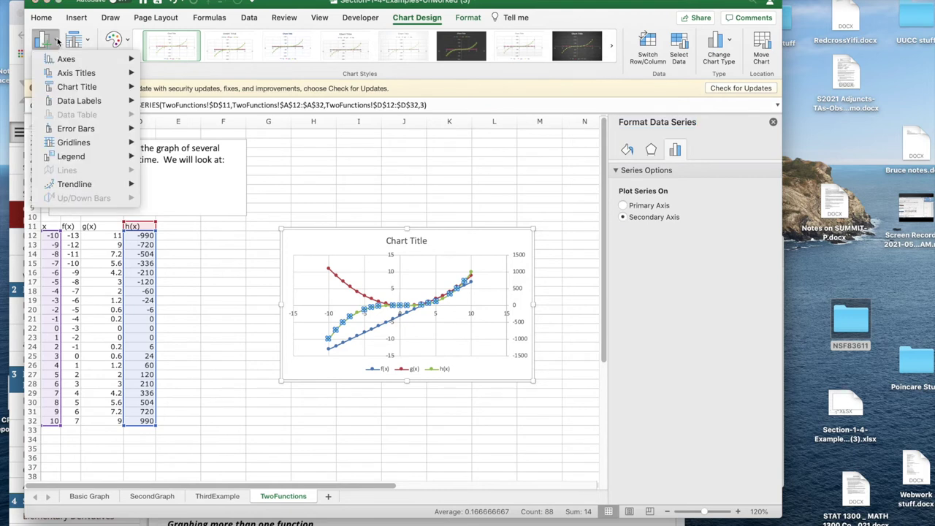
Replace the chart's placeholder title with "Three functions"
mouse_move(62, 62)
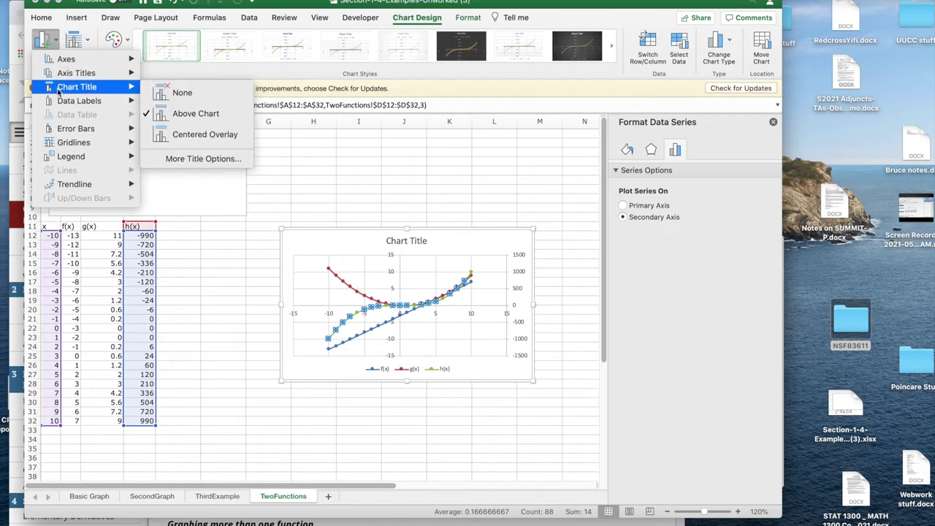
click(401, 245)
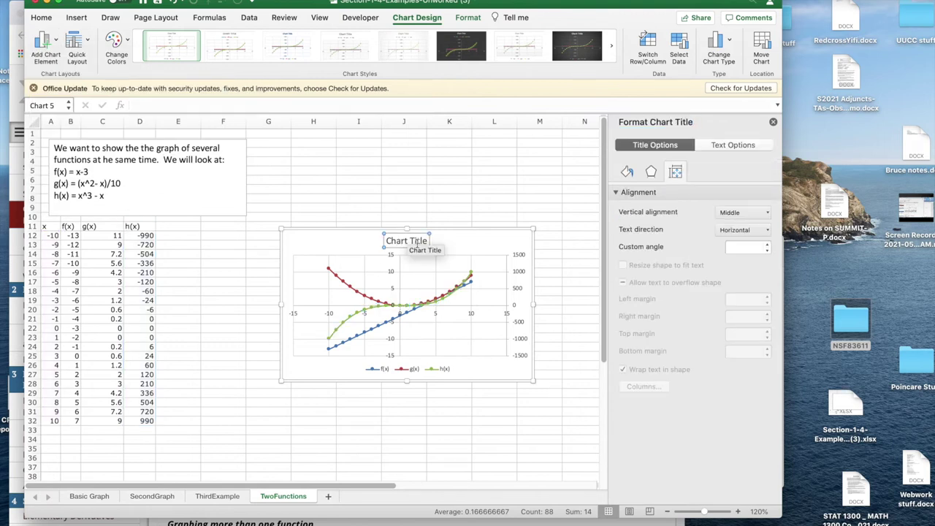
drag(429, 241, 373, 243)
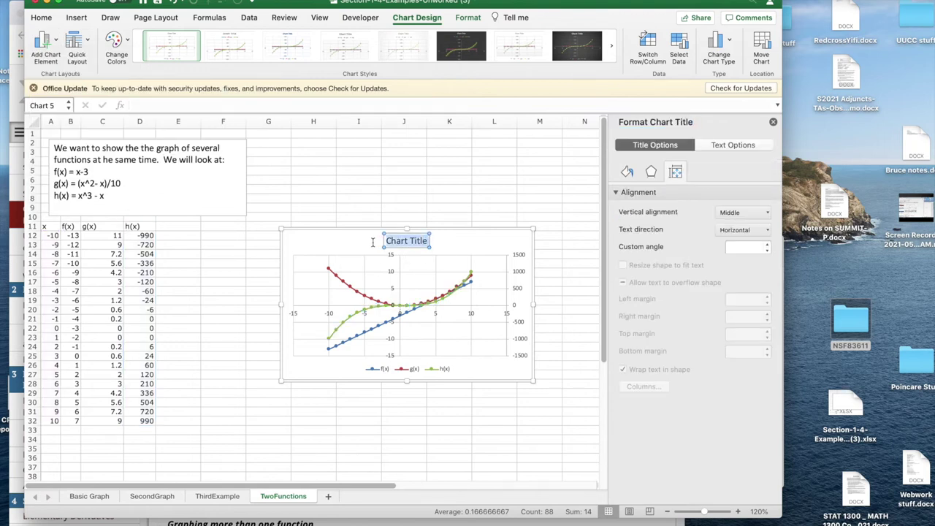
text(Three functions)
Set the chart's legend position to Right
click(85, 41)
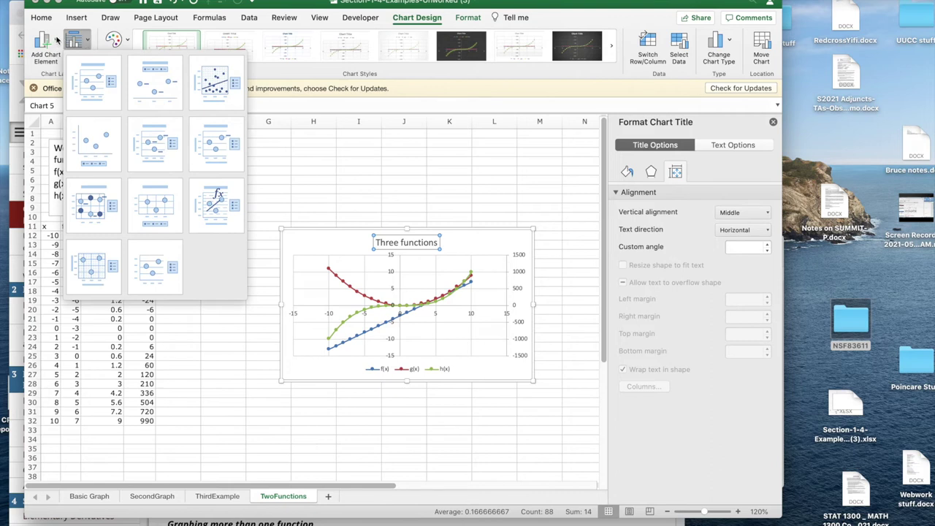
click(57, 41)
click(57, 40)
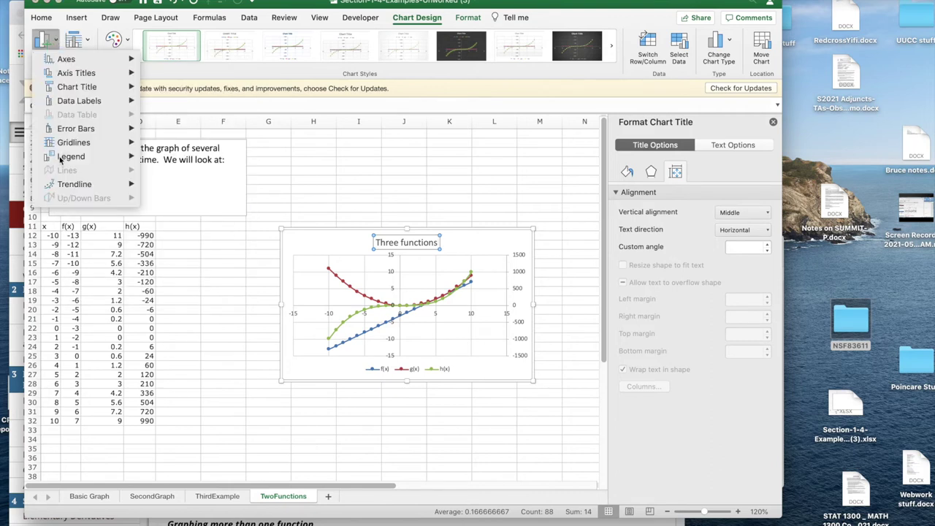
mouse_move(60, 159)
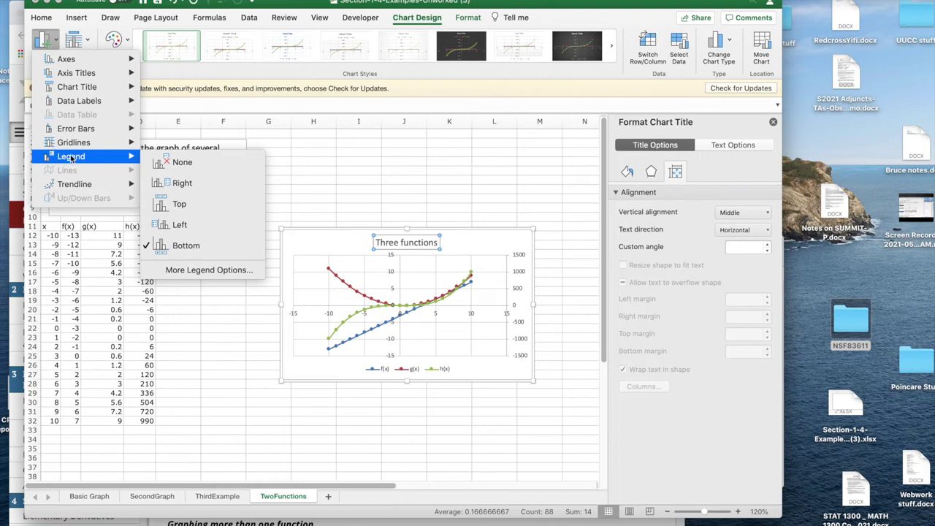
click(170, 183)
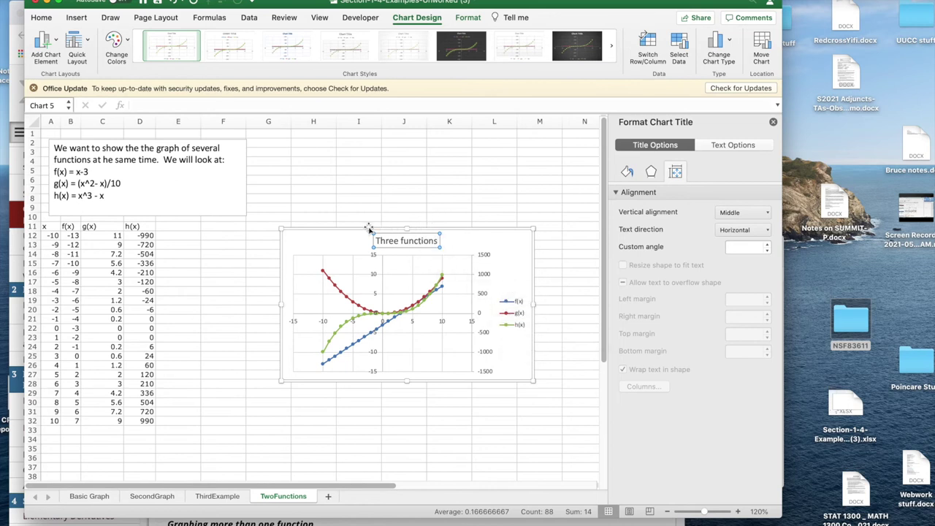
Move the Three functions chart up so that its upper edge sits at about row 6
drag(357, 233, 358, 179)
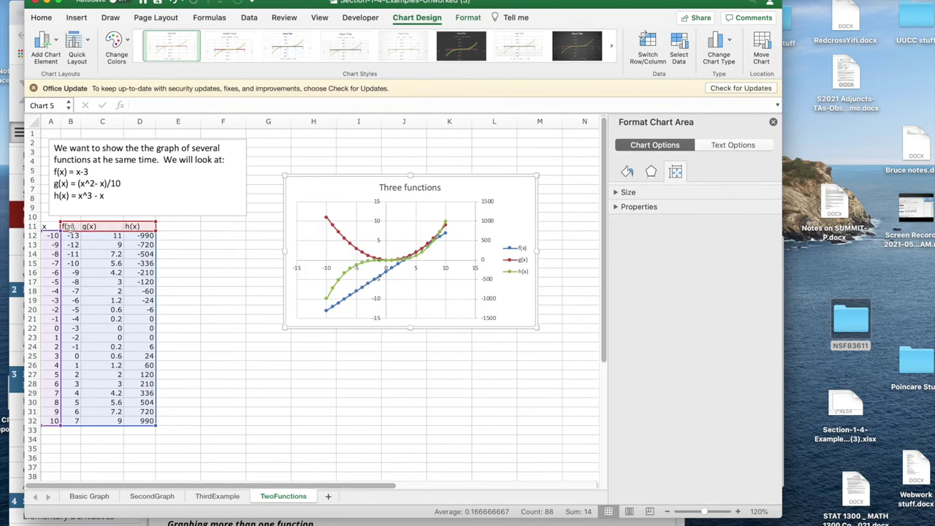
click(68, 227)
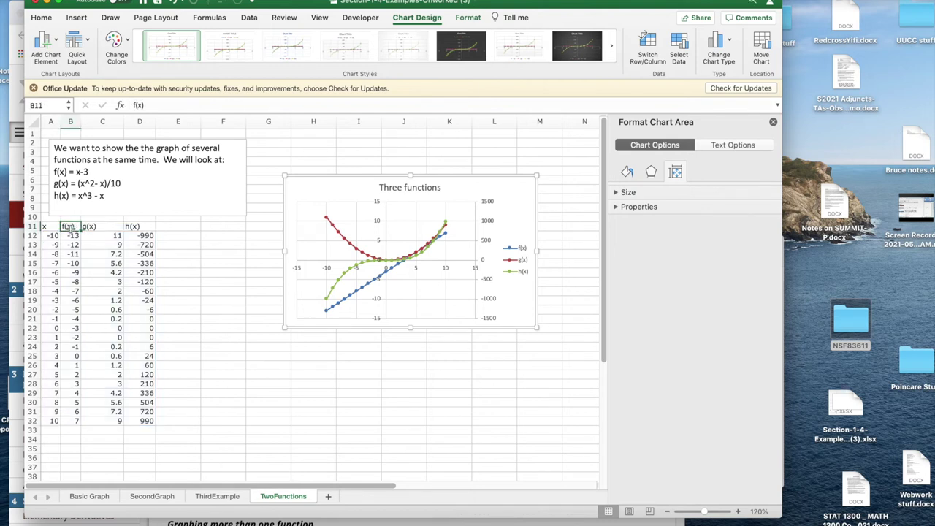
click(138, 227)
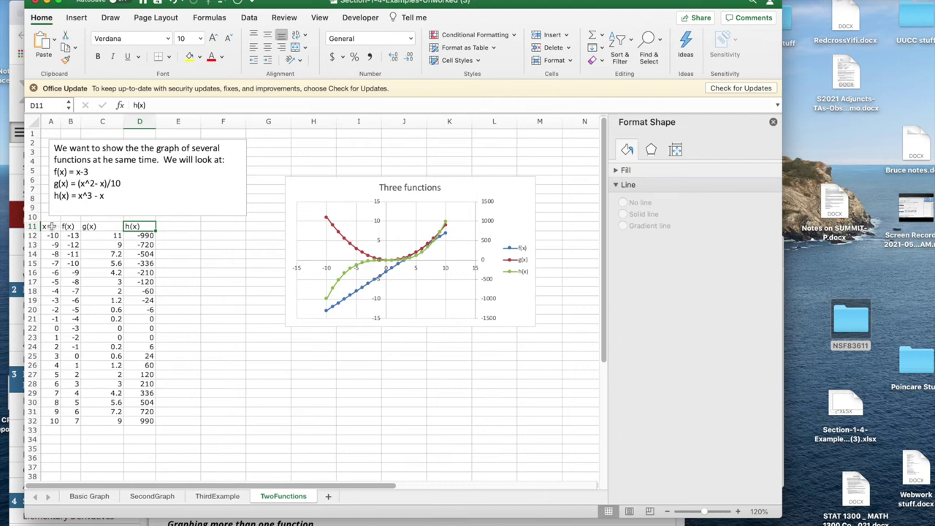
Plot A11:B32 with D11:D32 as a scatter chart with smooth lines and markers, and move it down to start at about row 20
drag(50, 227, 36, 421)
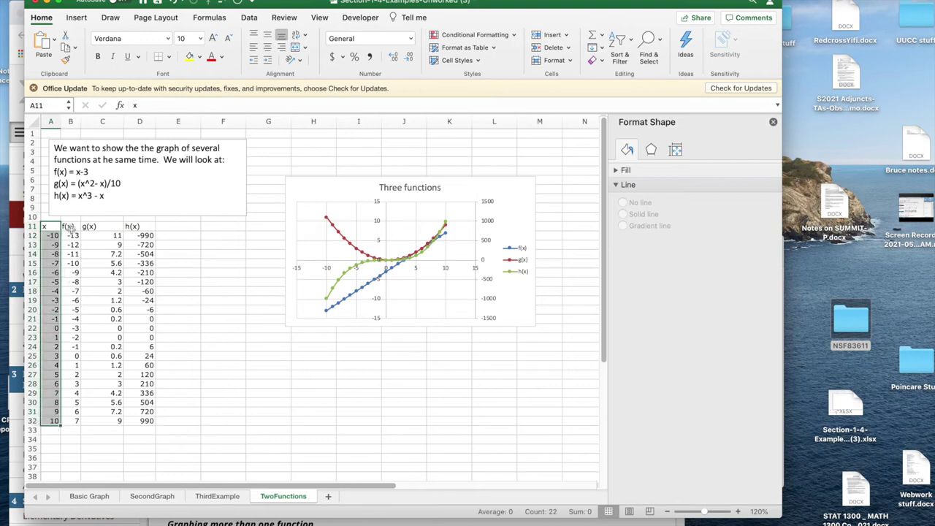
drag(68, 228, 64, 422)
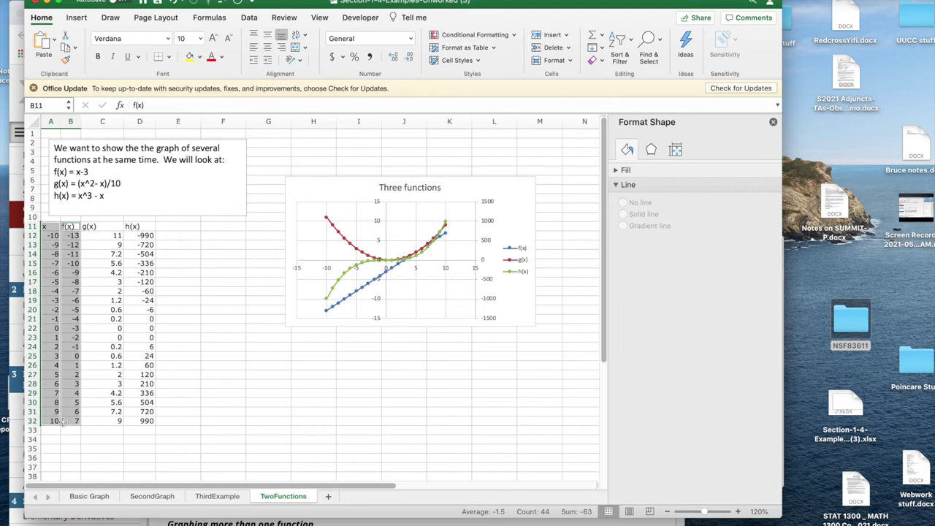
super+click(146, 227)
drag(146, 227, 138, 421)
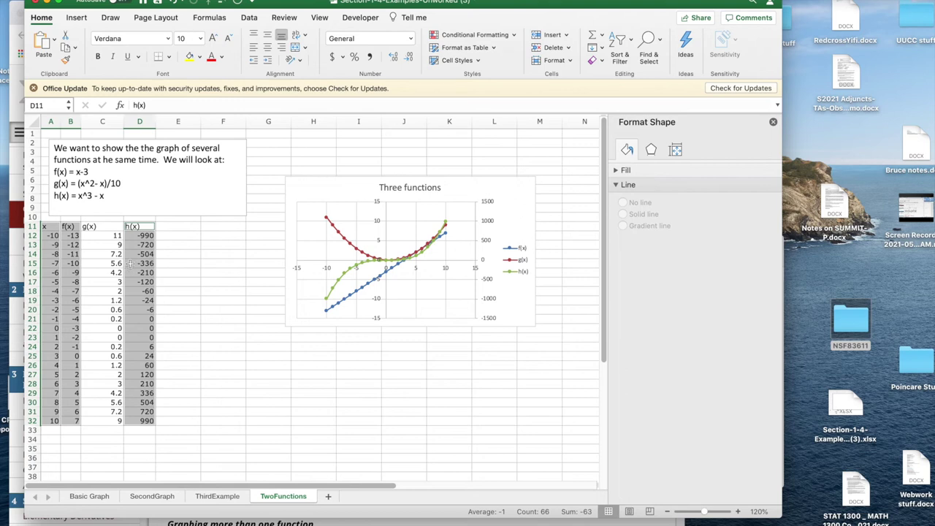
click(77, 19)
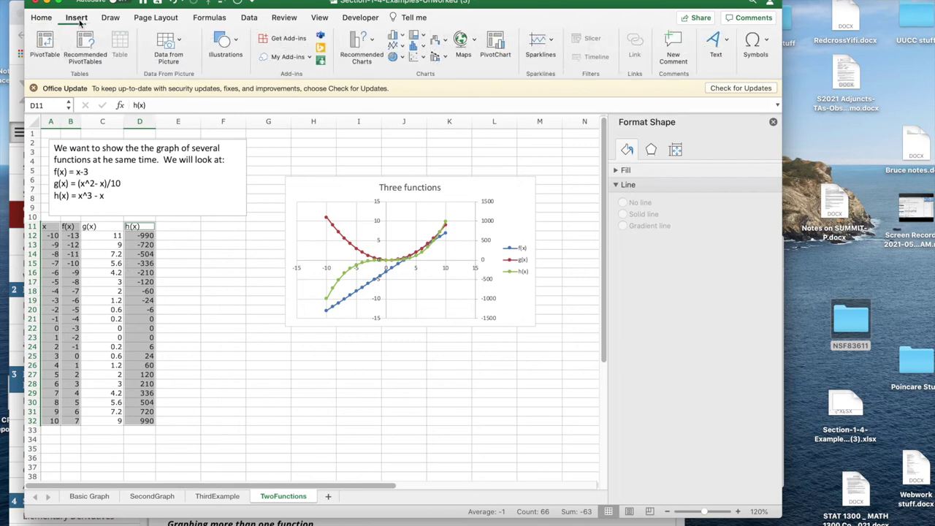
click(421, 57)
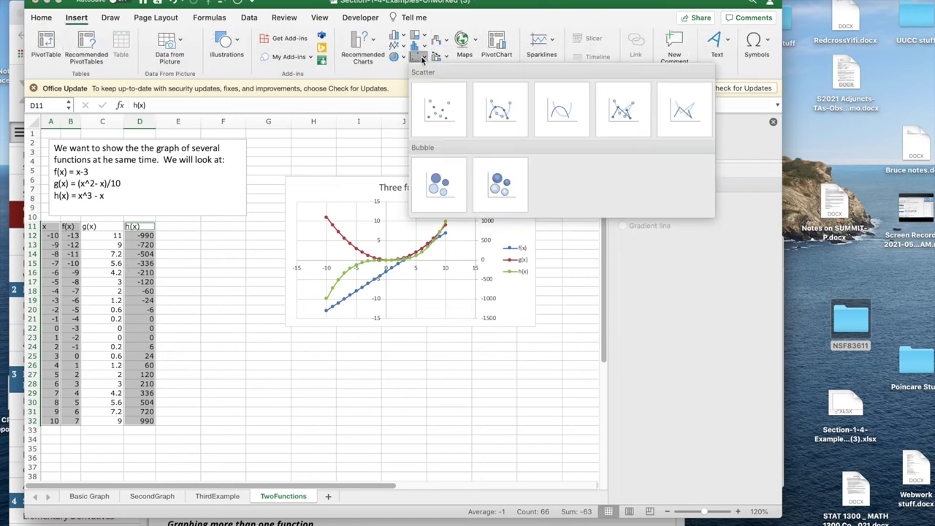
click(495, 108)
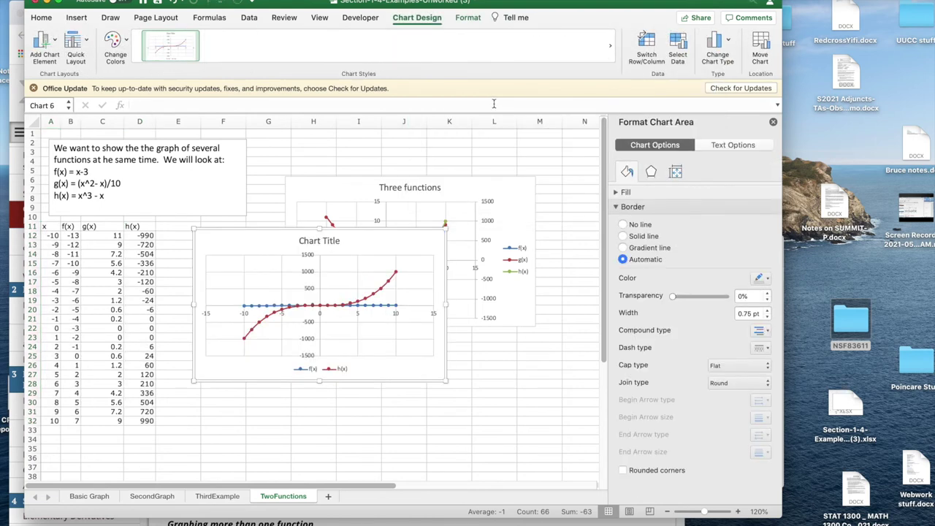
drag(371, 234, 491, 308)
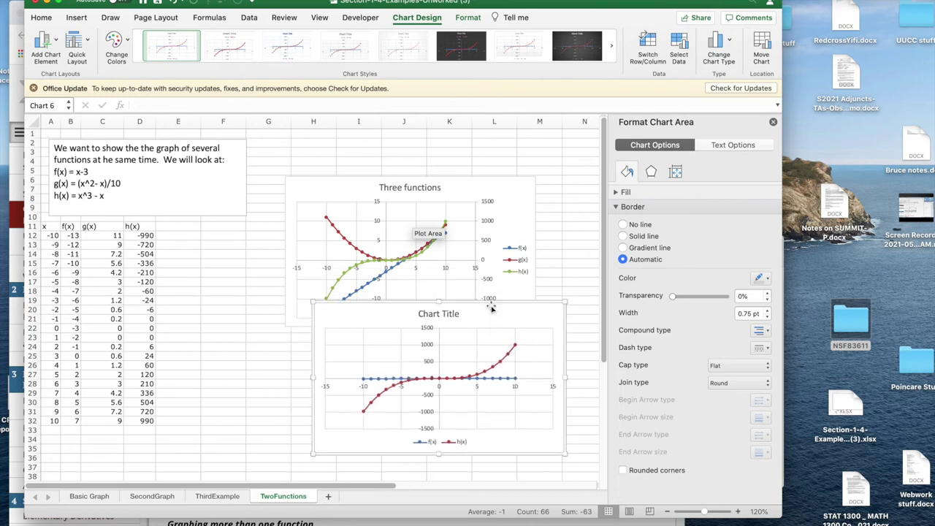
Plot the f(x) series of the new two-function chart on the secondary axis
right_click(494, 379)
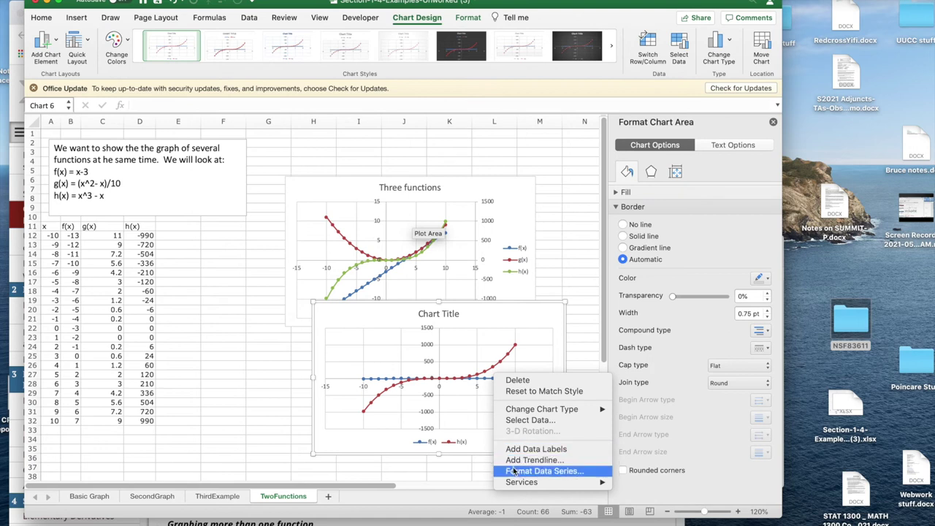
key(Escape)
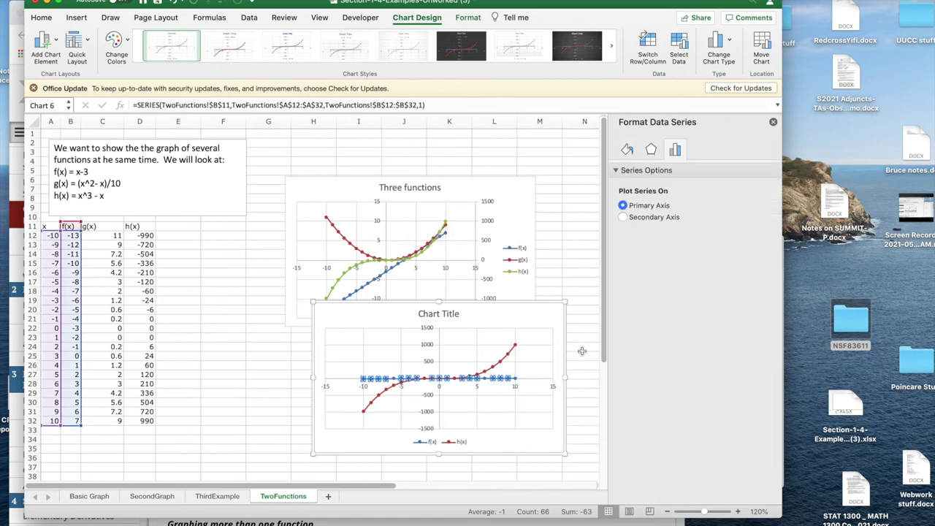
click(623, 218)
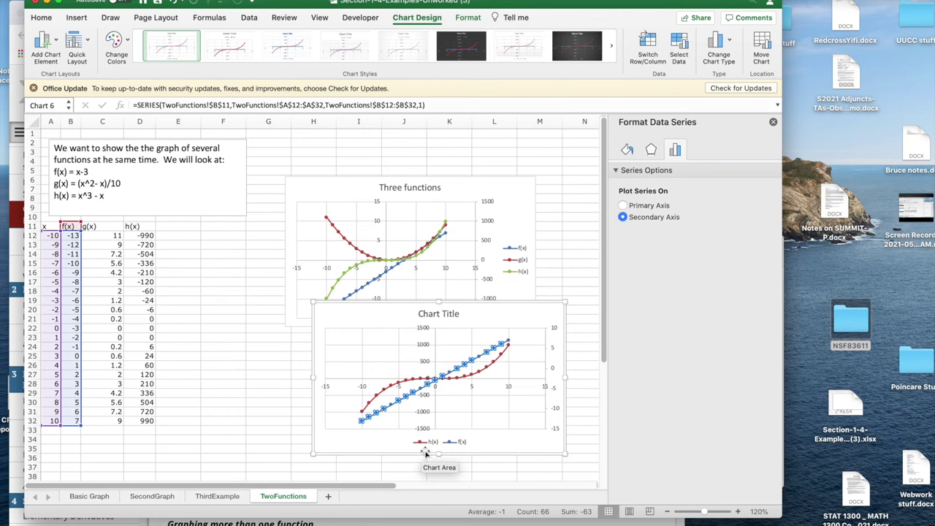
click(243, 328)
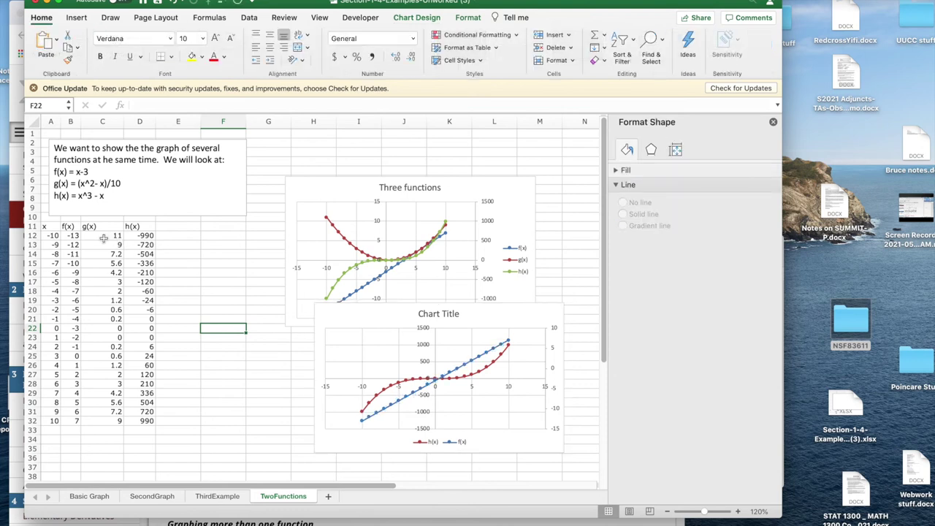
Try plotting only C11:D32, without the x column, as a scatter chart with smooth lines and markers
drag(100, 228, 135, 423)
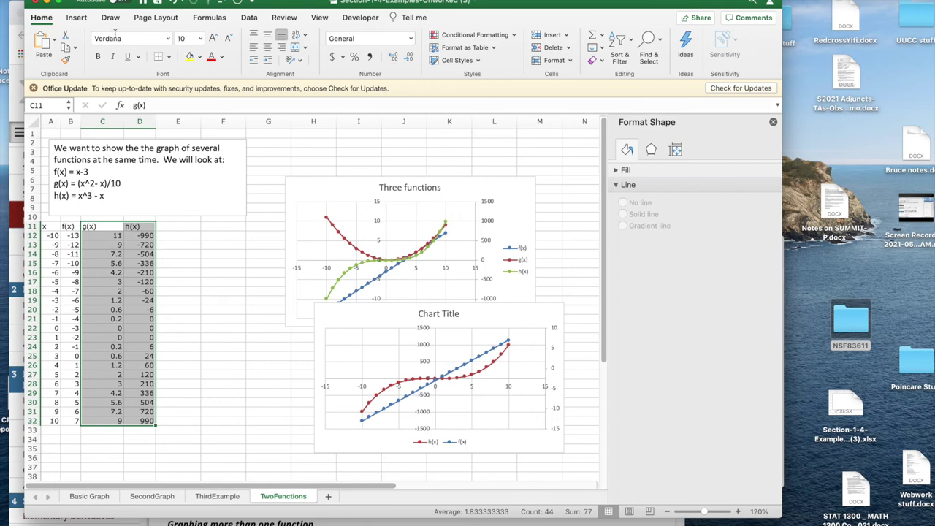
click(76, 18)
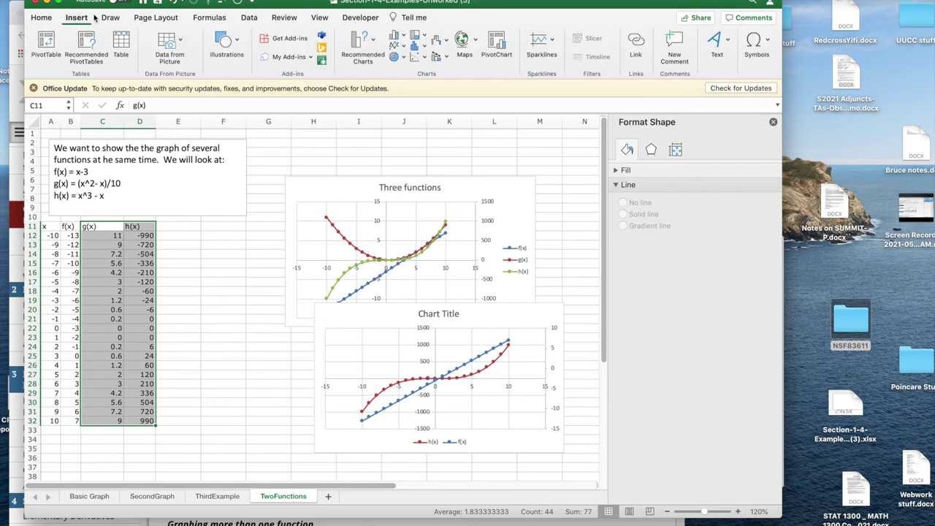
click(417, 57)
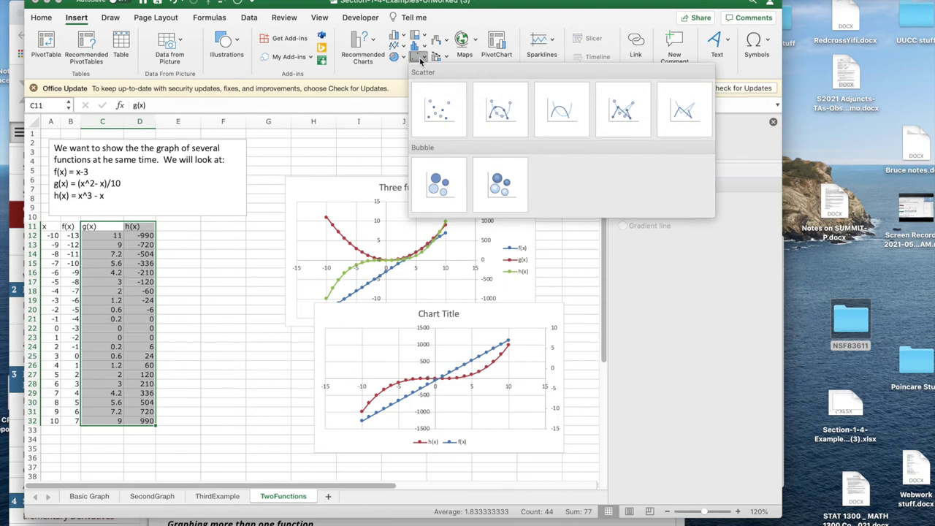
click(492, 111)
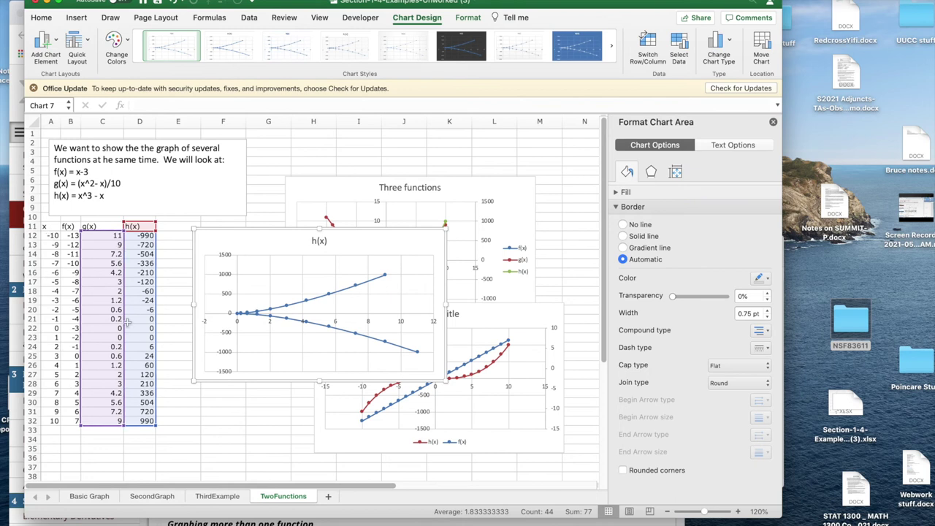
key(Escape)
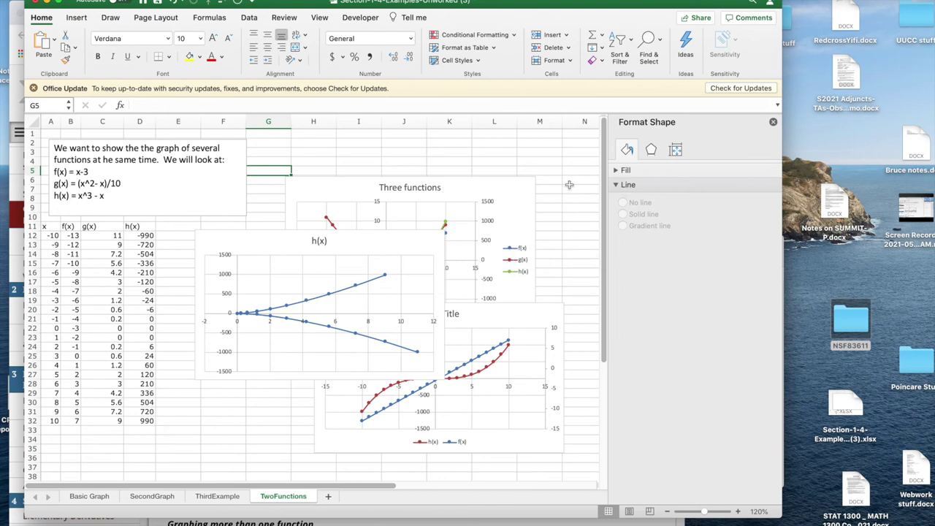
Delete the chart made from the g(x) and h(x) columns alone
click(298, 239)
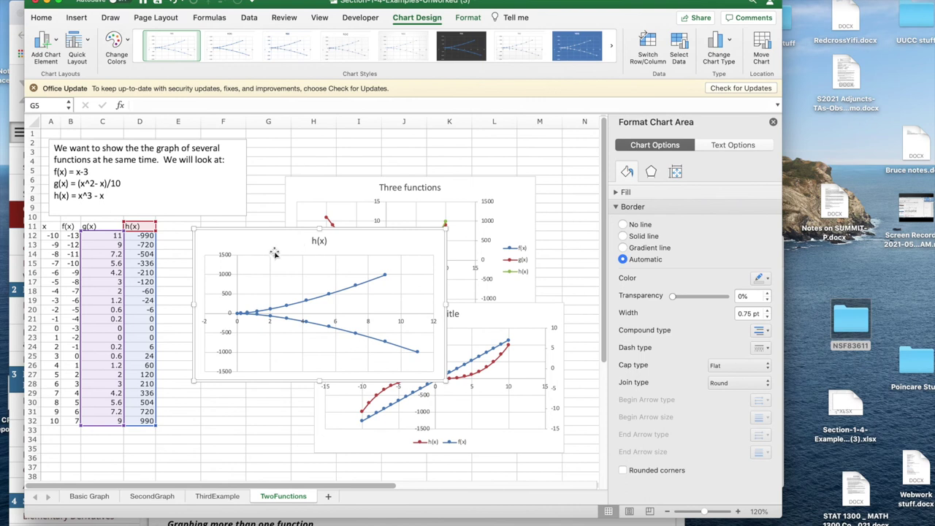
key(Delete)
click(259, 235)
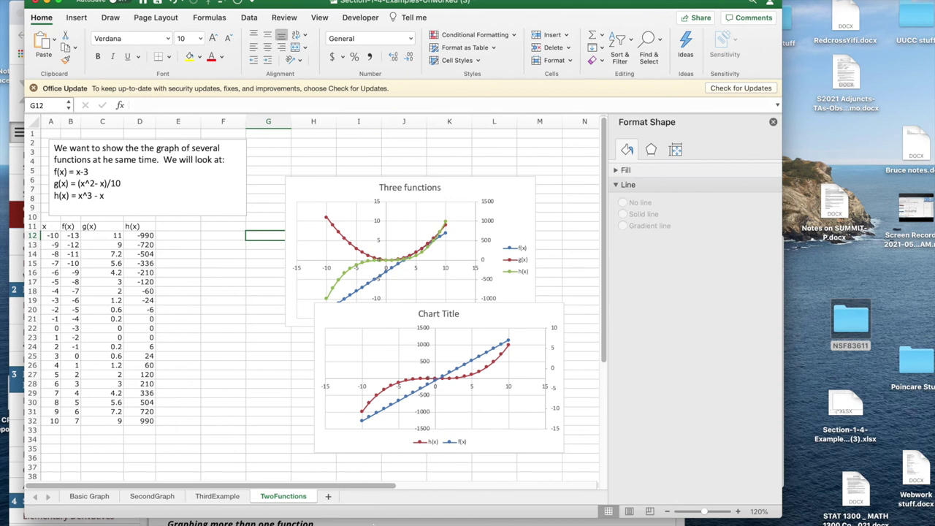
Switch to Chrome and open the Desmos graphing calculator at desmos.com/calculator in a new window
click(373, 523)
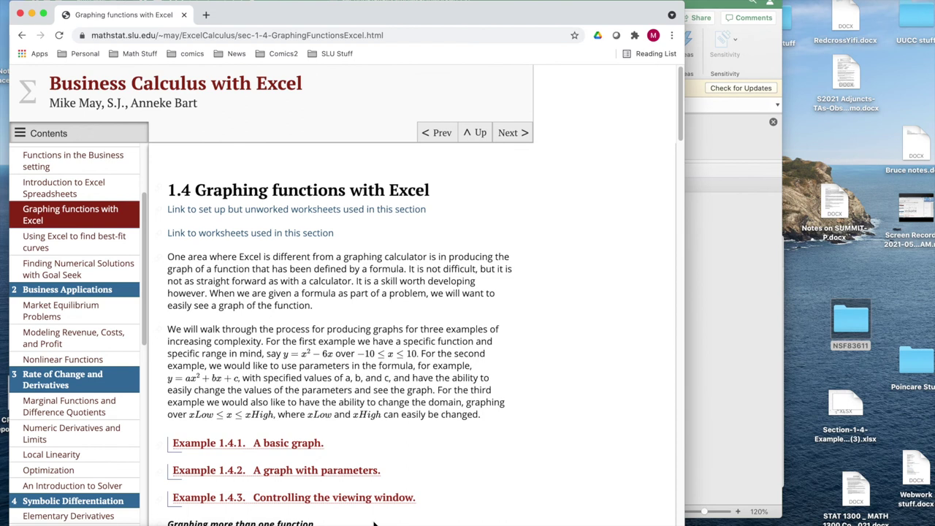
key(super+n)
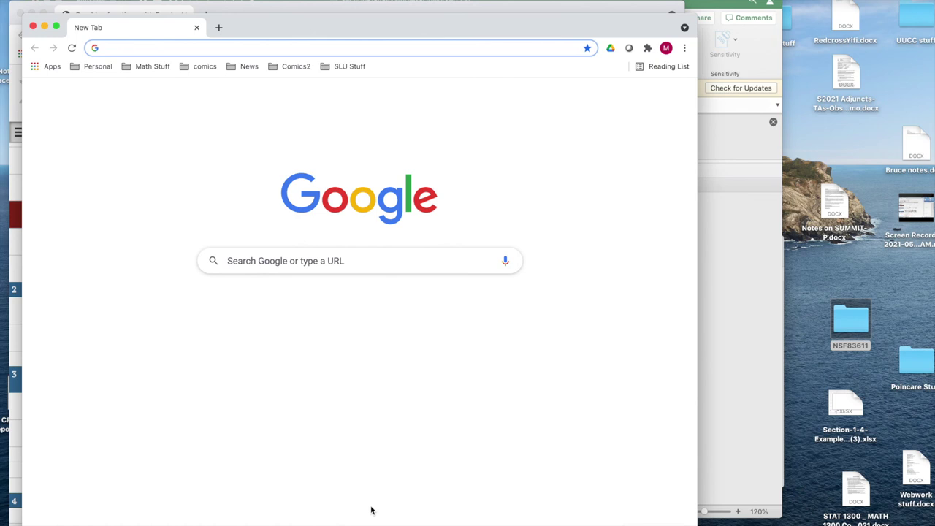
click(172, 47)
text(desm)
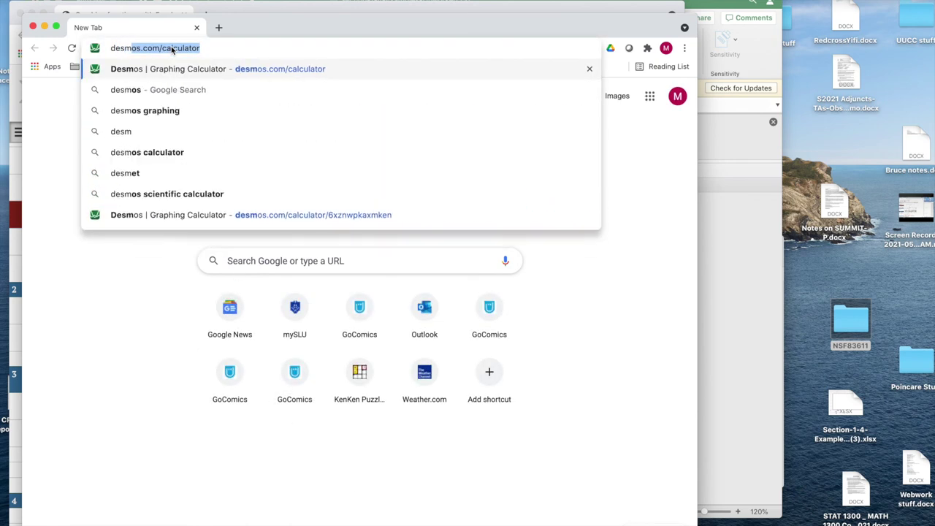
text(o)
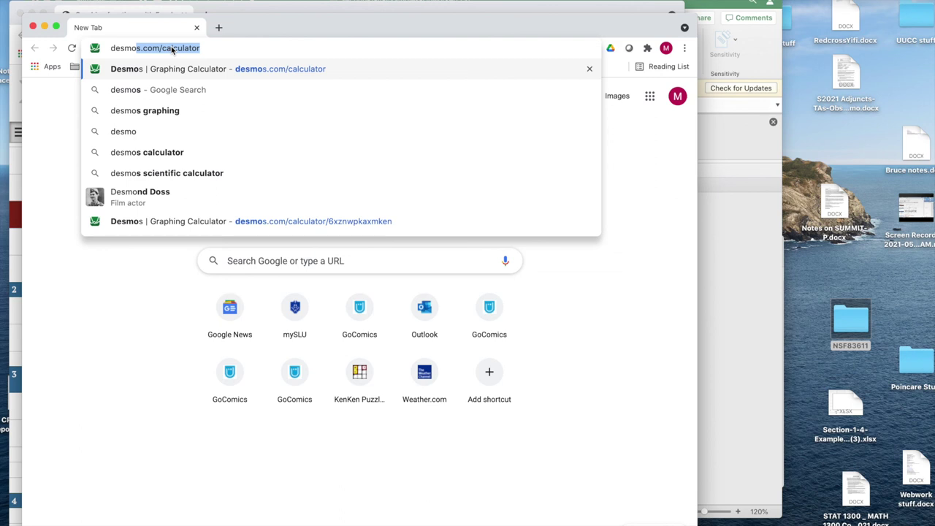
key(Return)
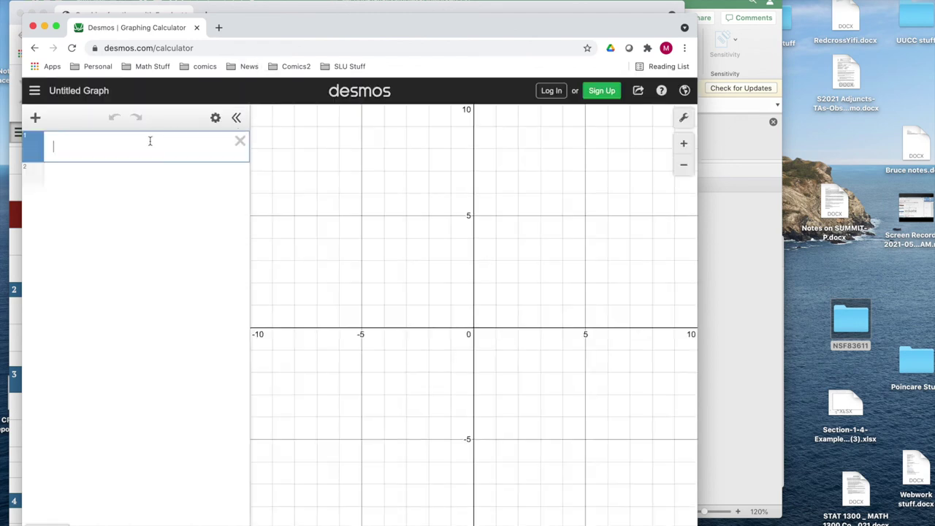
Graph the function f(x) = x^2 + 5x - 5 as the first expression
text(f(x))
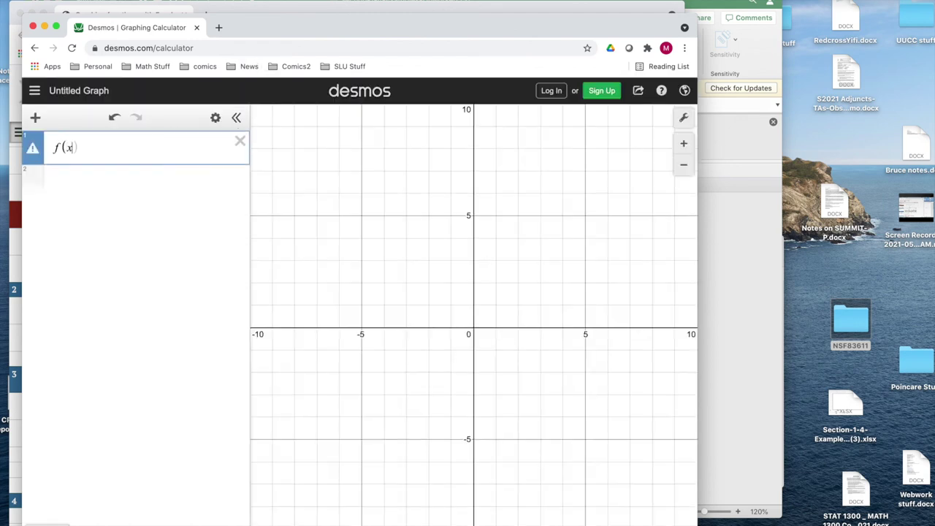
text(=x^2)
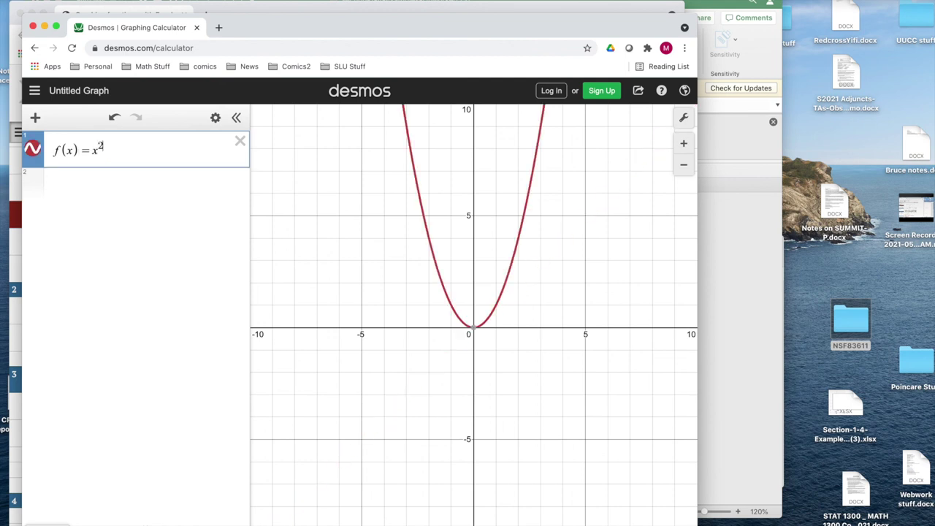
key(Right)
text(+5x)
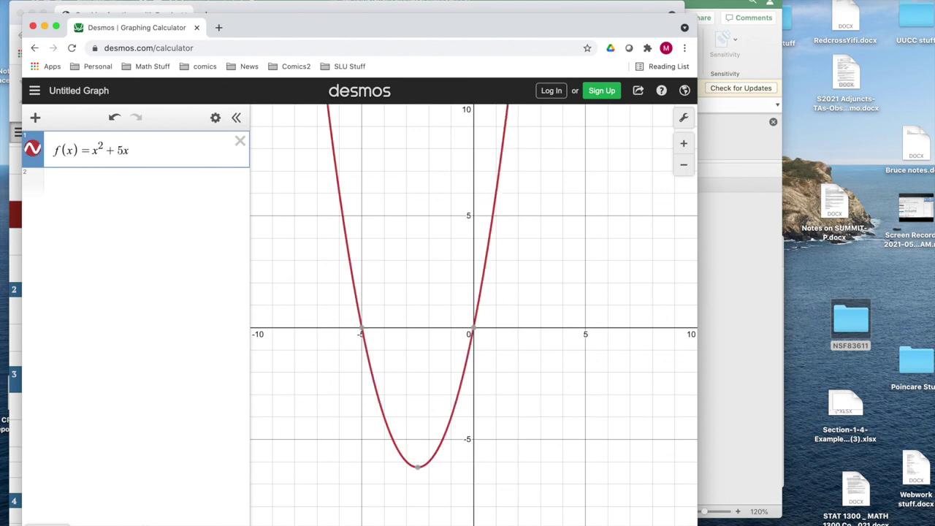
text(-5)
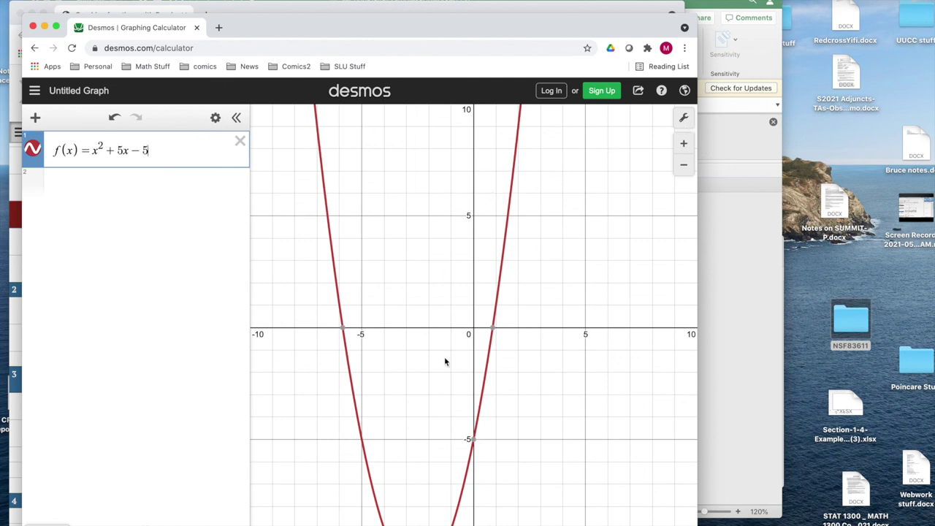
Zoom the graph out one level and set the x-axis range to −10 ≤ x ≤ 10
click(684, 162)
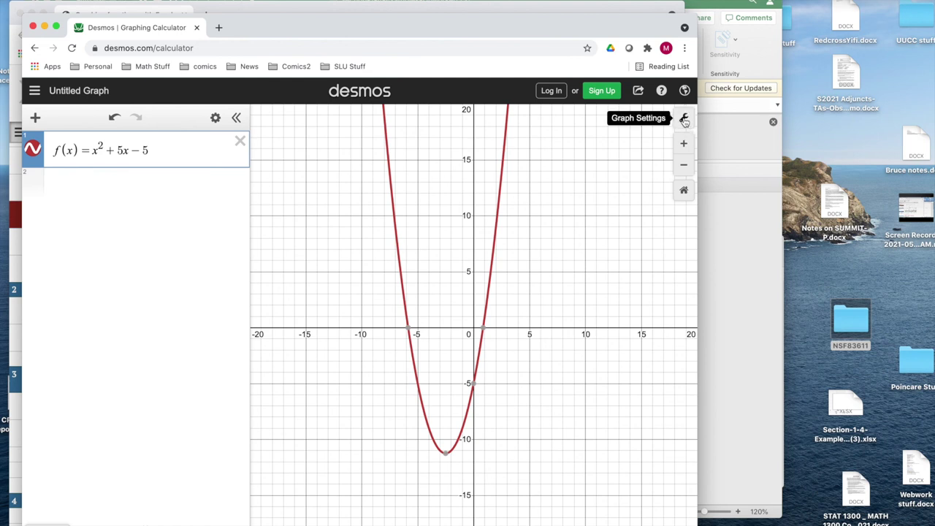
click(684, 119)
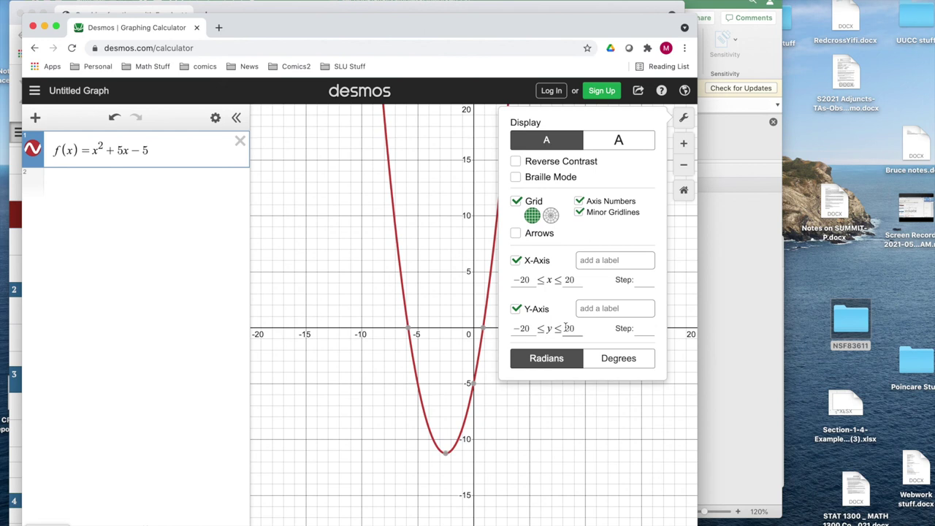
click(526, 280)
key(BackSpace)
text(1)
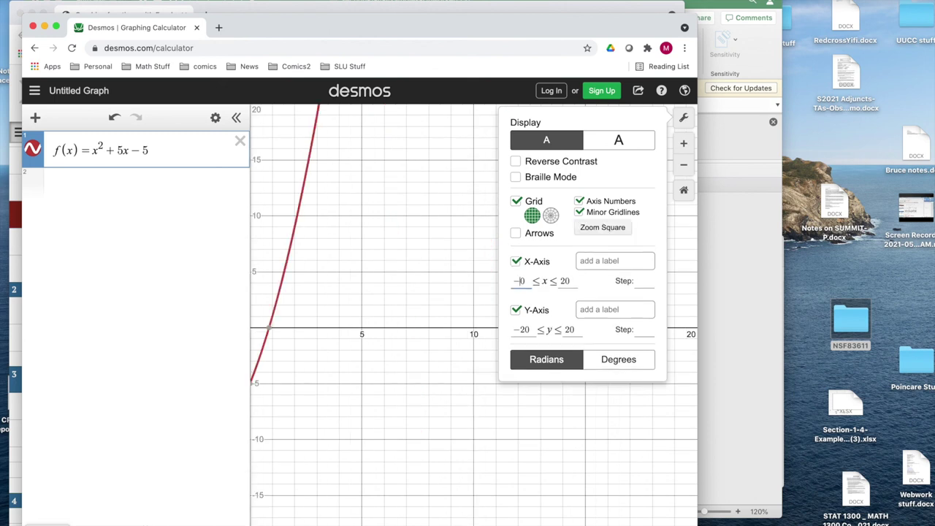
click(568, 280)
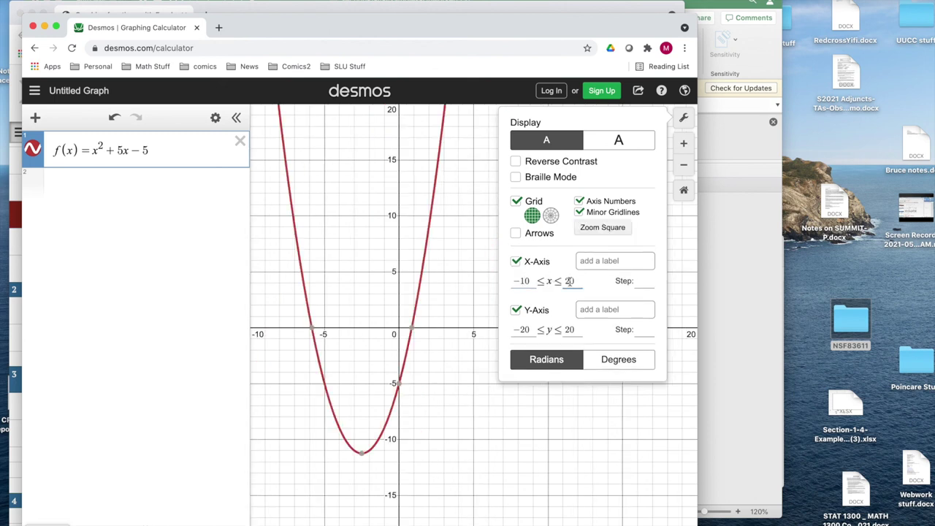
key(BackSpace)
text(1)
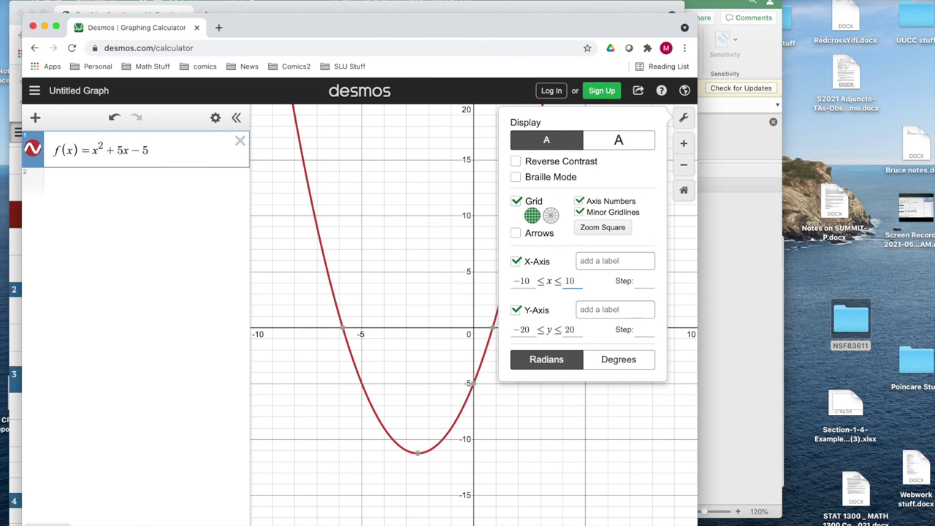
click(691, 124)
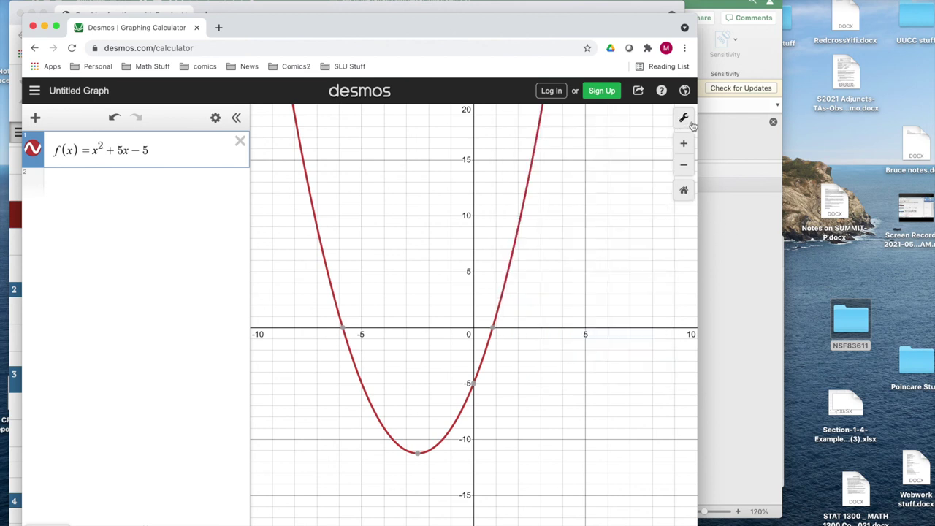